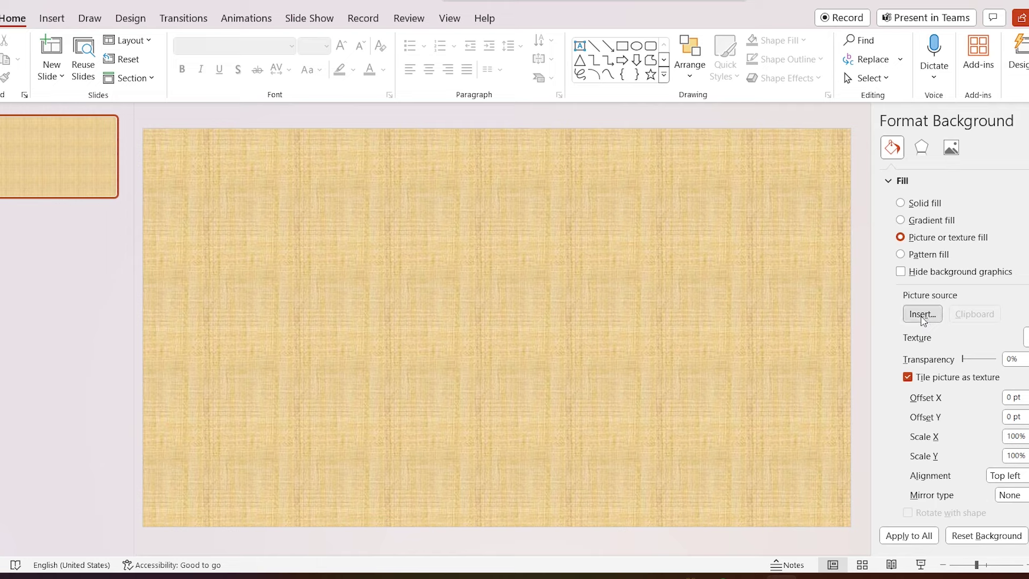
# Replace the papyrus texture background with the Sydney Harbour Bridge photo from a file
pyautogui.click(922, 314)
pyautogui.click(458, 238)
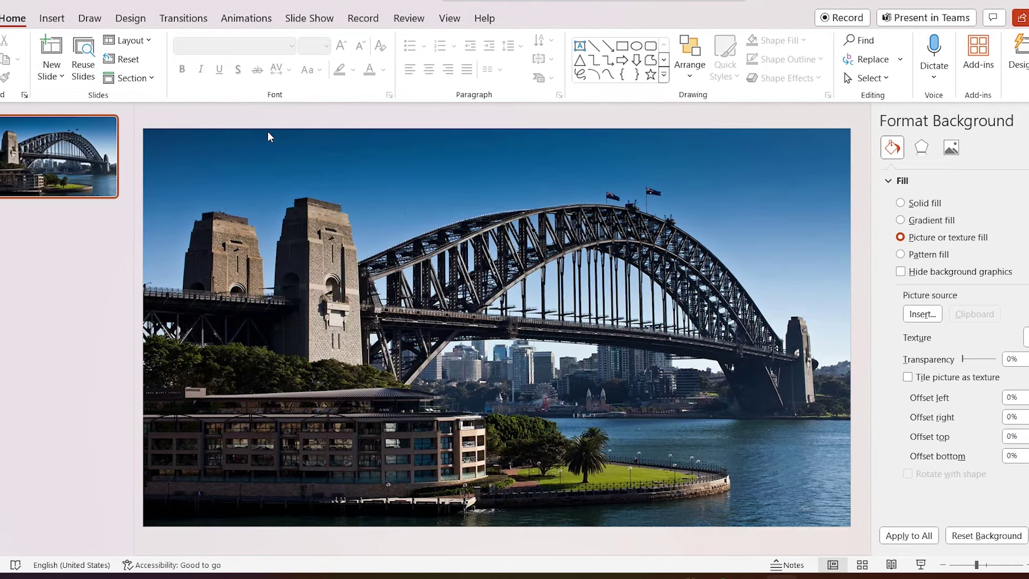
pyautogui.click(52, 19)
# Draw a rectangle spanning the entire slide
pyautogui.click(267, 65)
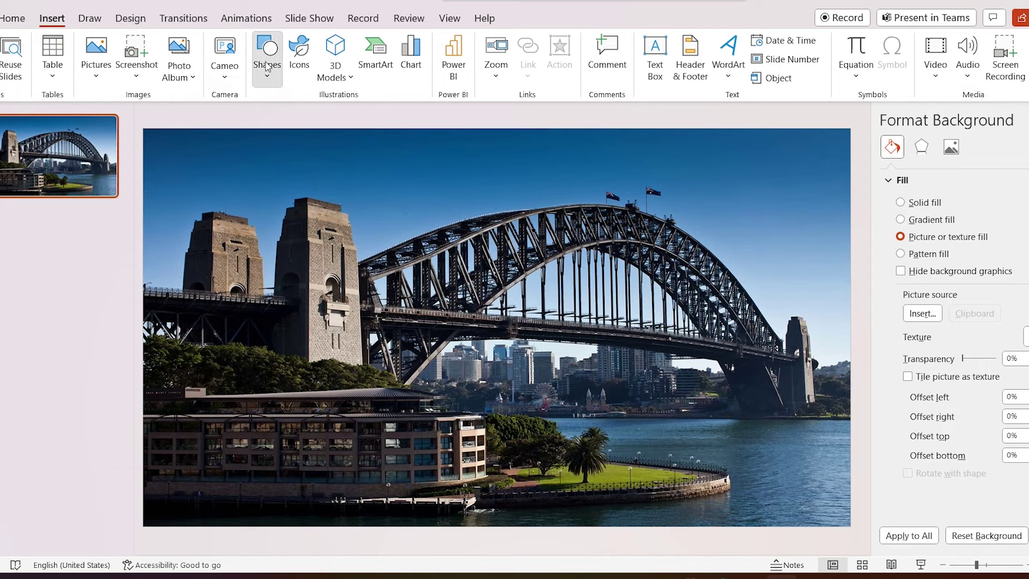
pyautogui.click(304, 117)
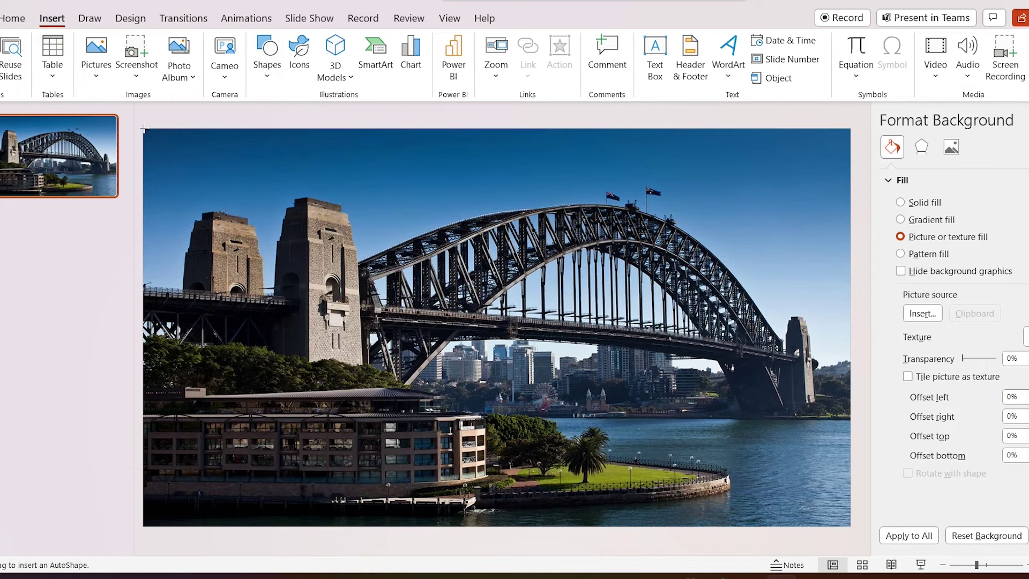
pyautogui.moveTo(143, 128); pyautogui.dragTo(868, 512)
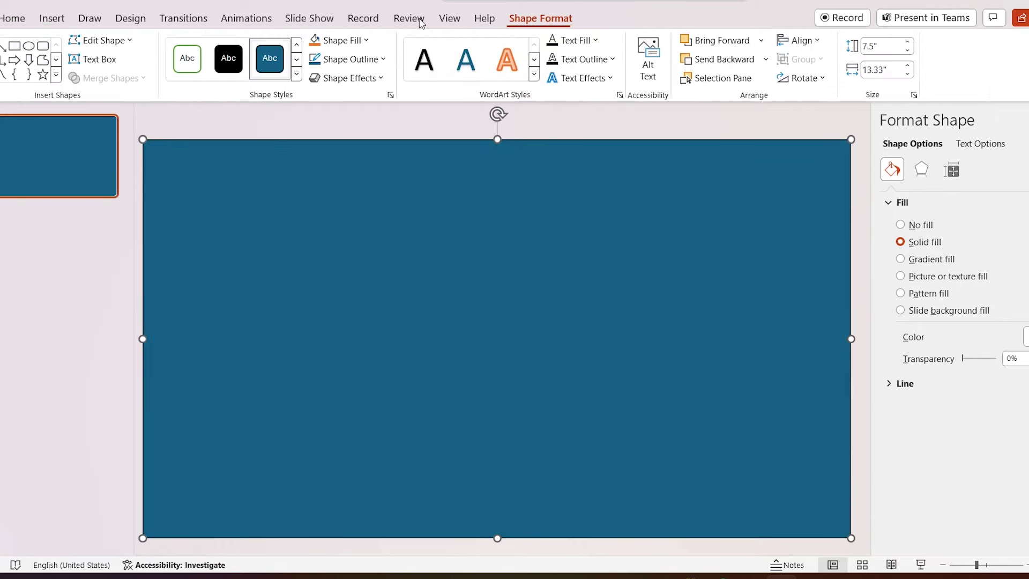
# Remove the rectangle's outline and give it a white fill
pyautogui.click(364, 58)
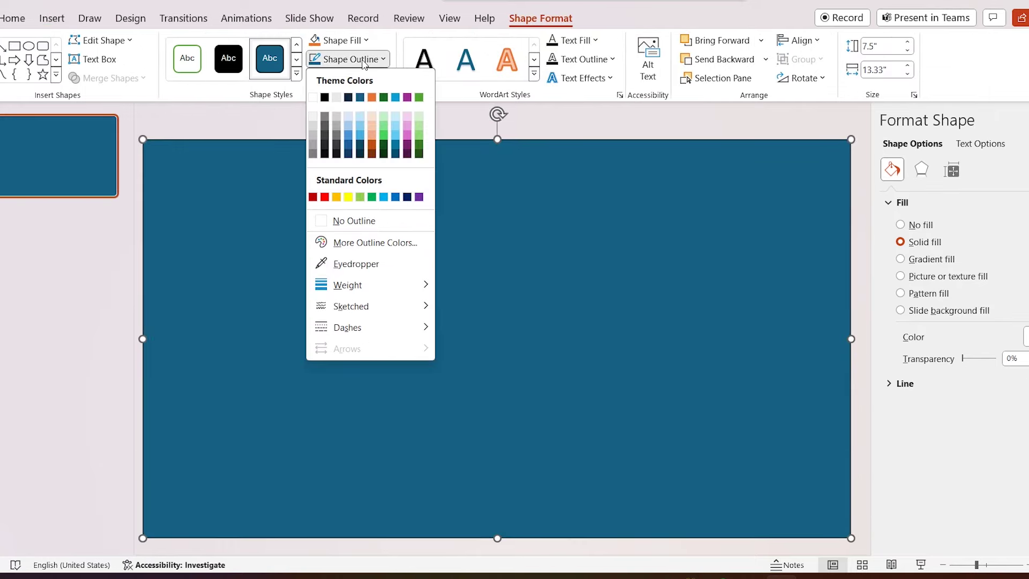
pyautogui.click(358, 221)
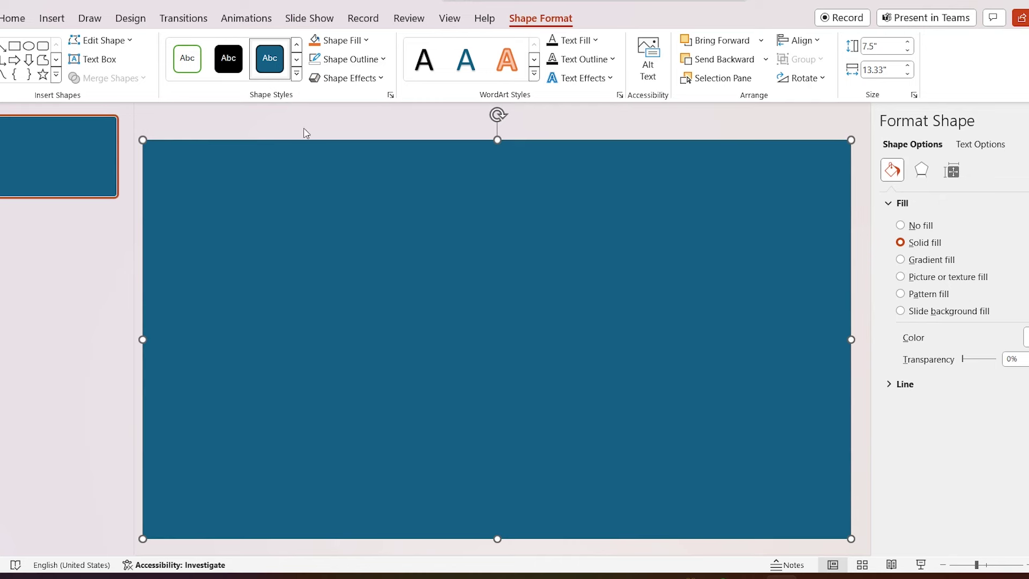
pyautogui.click(354, 40)
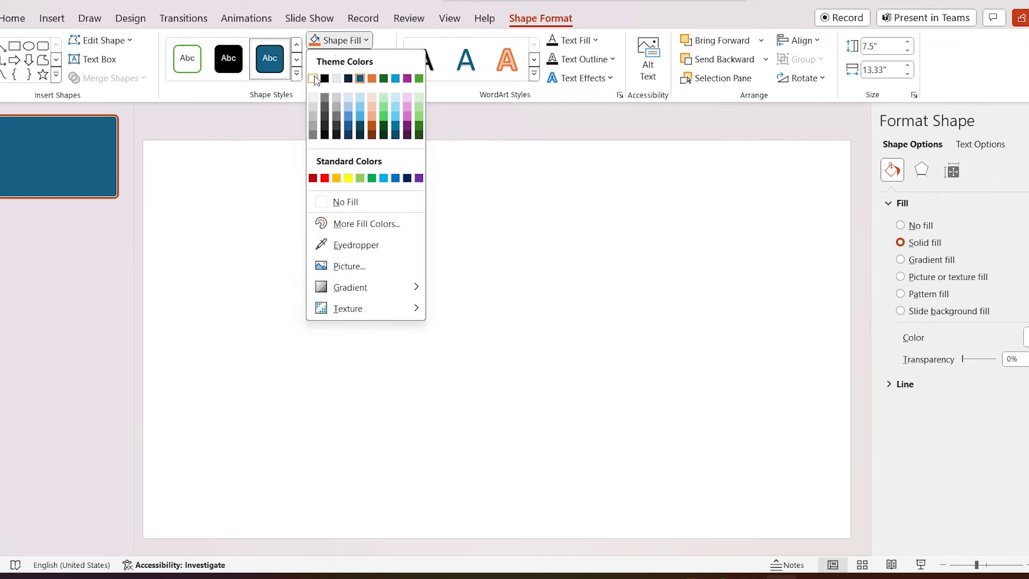
pyautogui.click(313, 78)
pyautogui.click(51, 19)
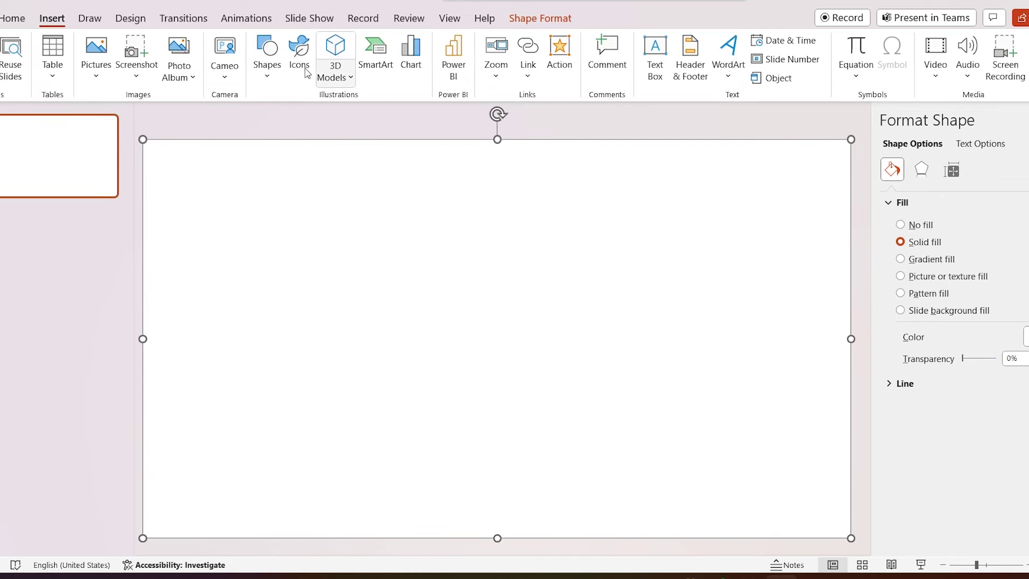
# Draw a text box on the slide and type SYDNEY
pyautogui.click(267, 58)
pyautogui.click(258, 115)
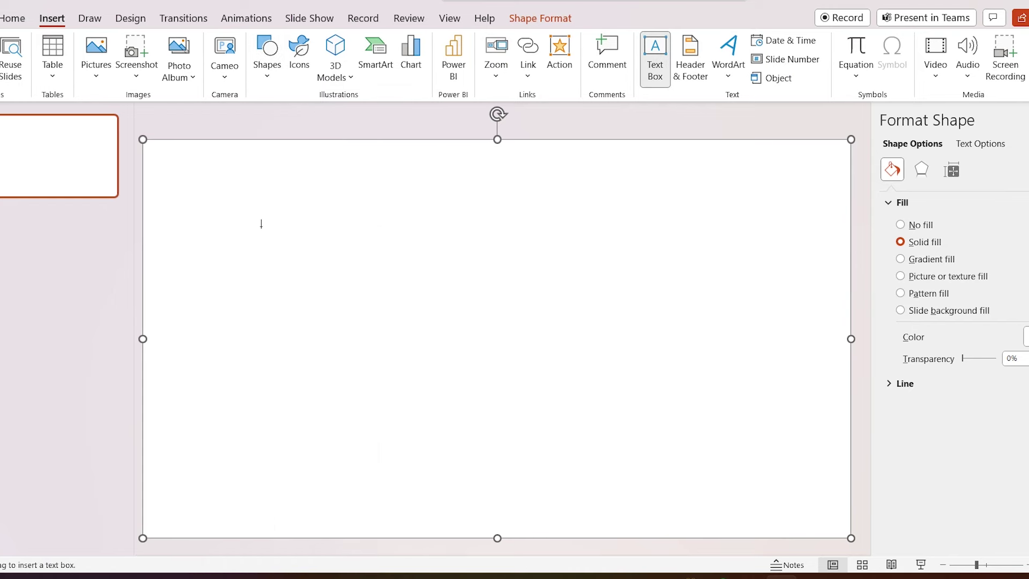
pyautogui.moveTo(261, 223); pyautogui.dragTo(647, 351)
pyautogui.write('s')
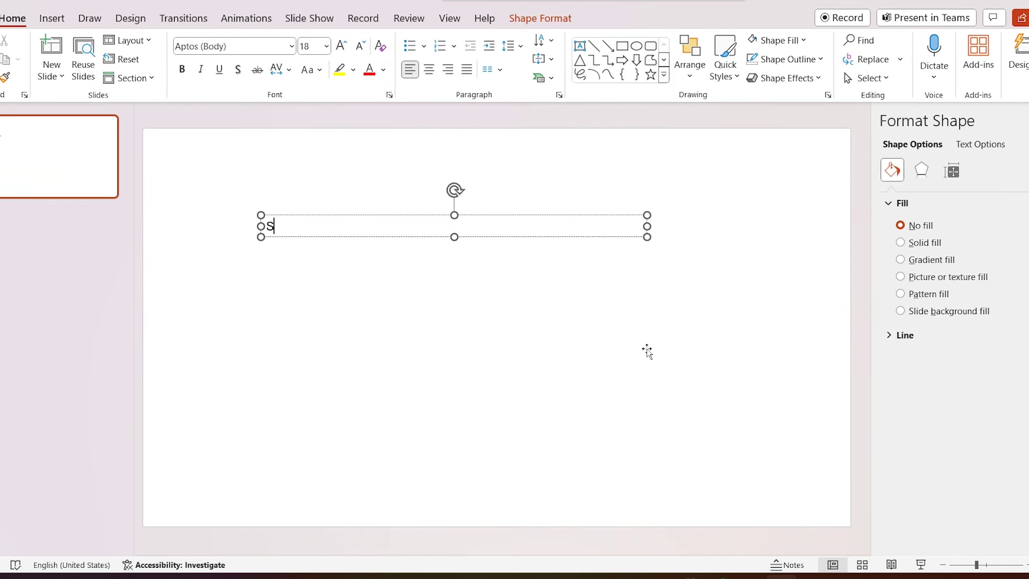
pyautogui.write('YDNEY')
# Set the SYDNEY text to Segoe UI Black at 166 pt
pyautogui.hotkey('ctrl', 'a')
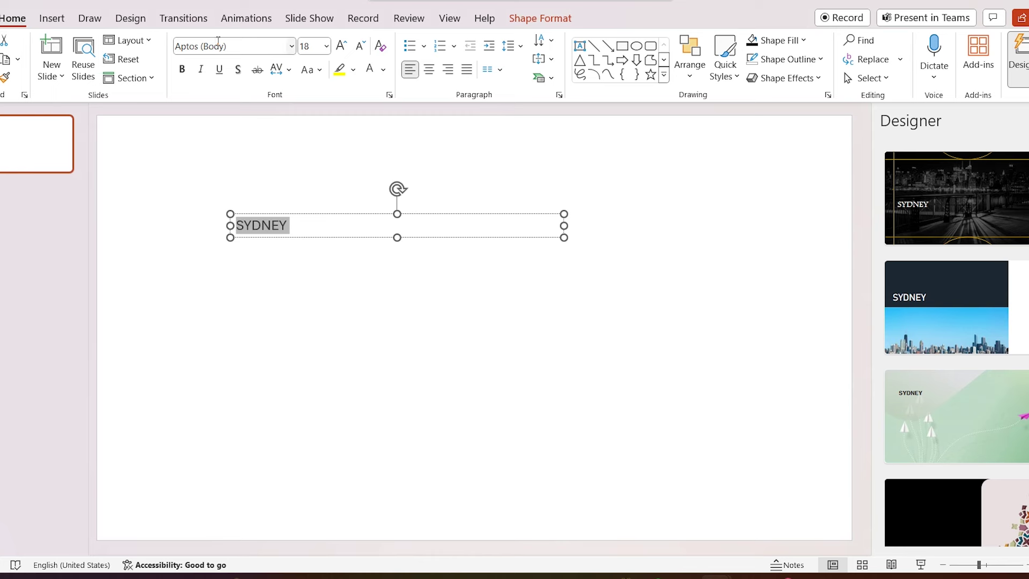
pyautogui.click(218, 46)
pyautogui.write('S')
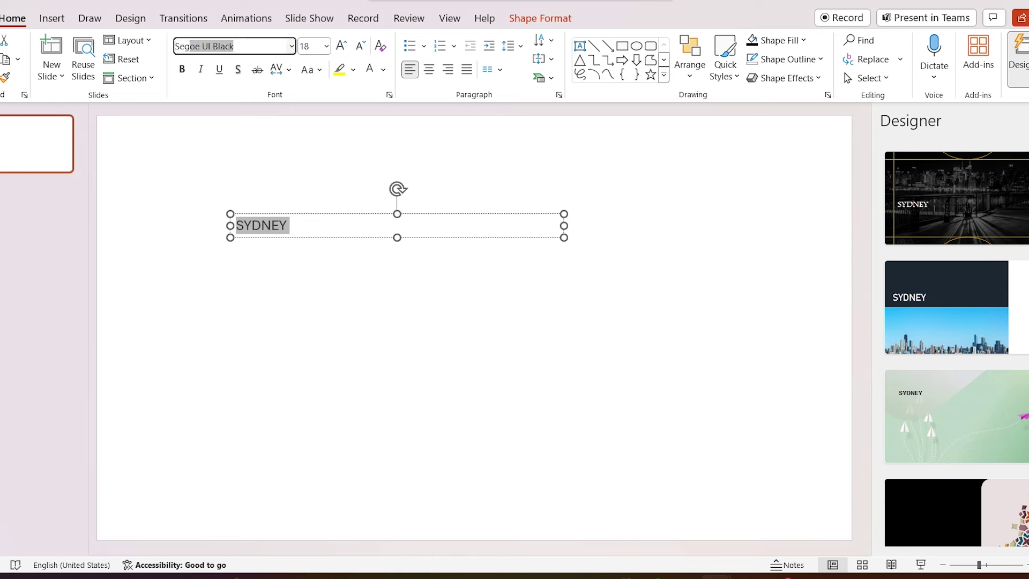
pyautogui.write('e')
pyautogui.press('End')
pyautogui.press('Return')
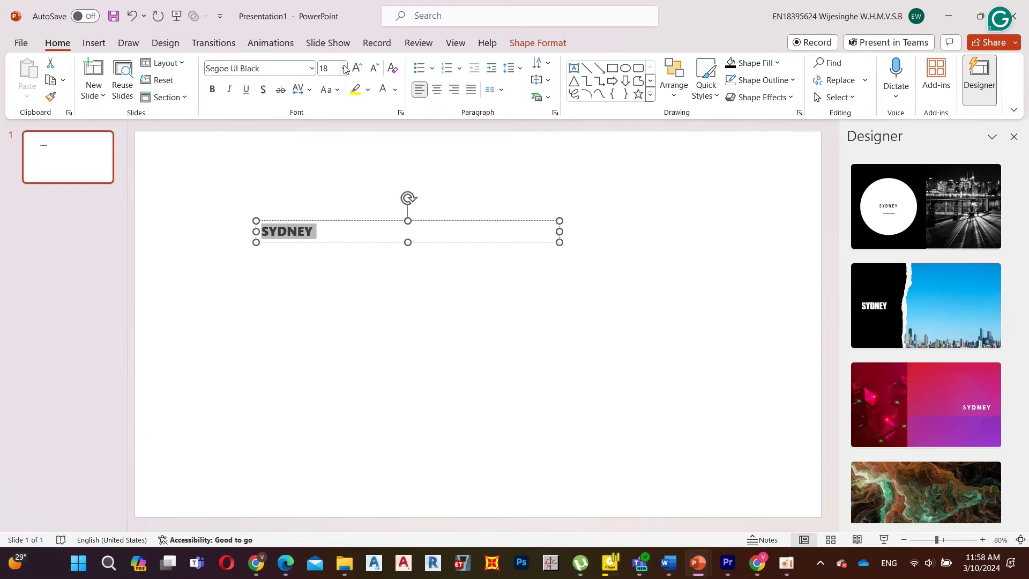
pyautogui.click(356, 69)
pyautogui.click(356, 69)
pyautogui.click(355, 69)
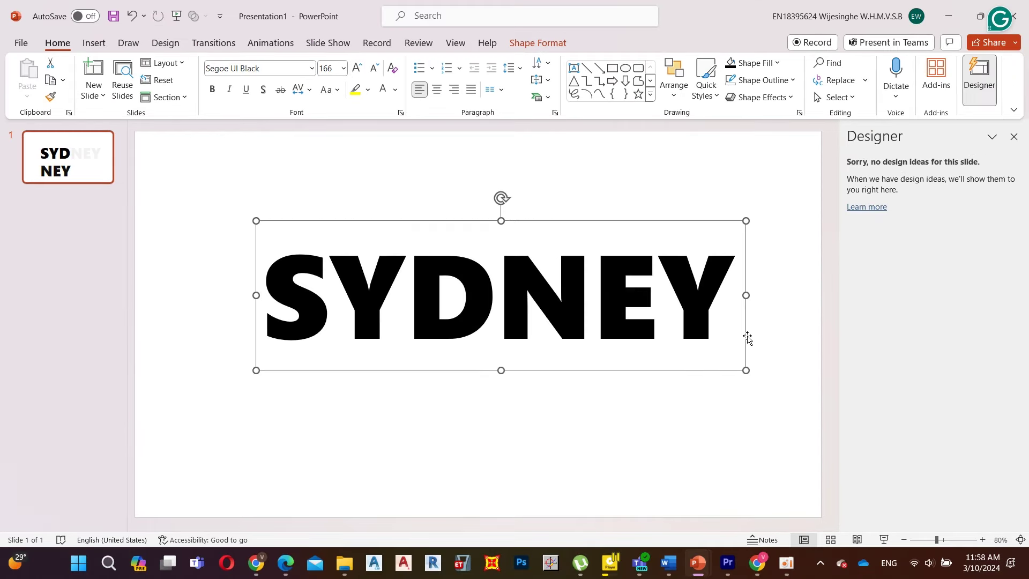
# Apply Align Center and Align Middle to the SYDNEY text box
pyautogui.click(537, 48)
pyautogui.click(773, 63)
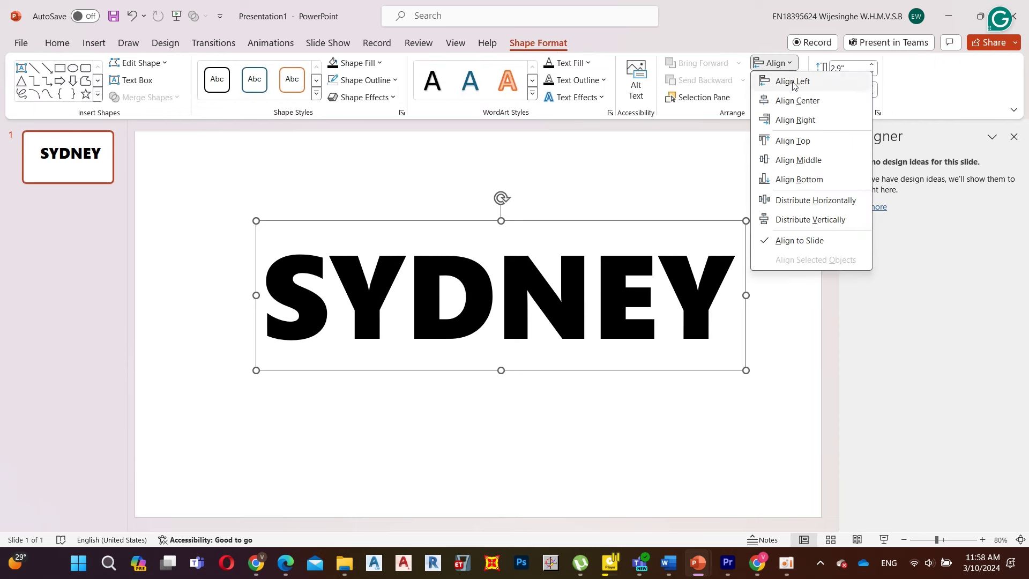
pyautogui.click(808, 101)
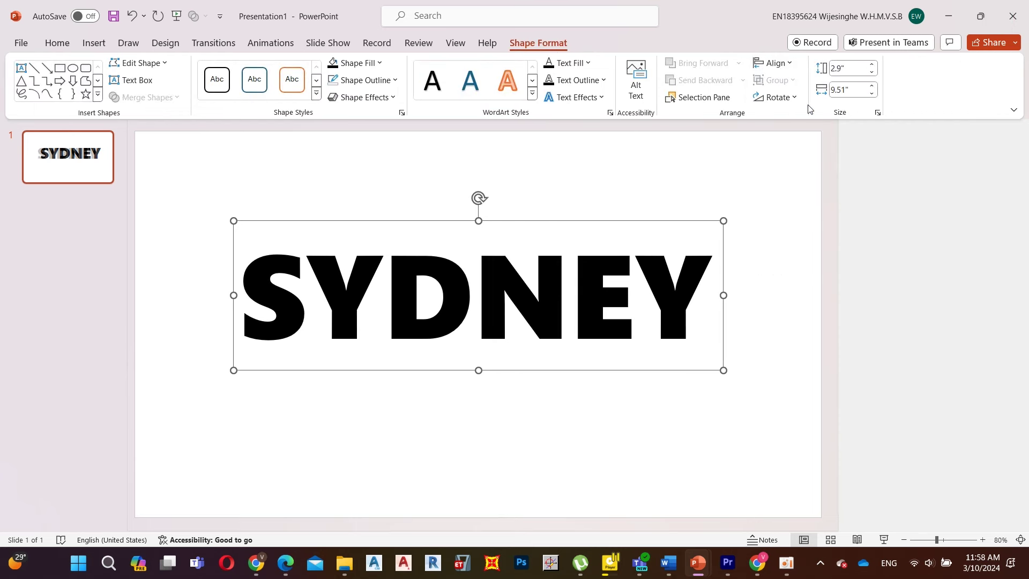
pyautogui.click(785, 63)
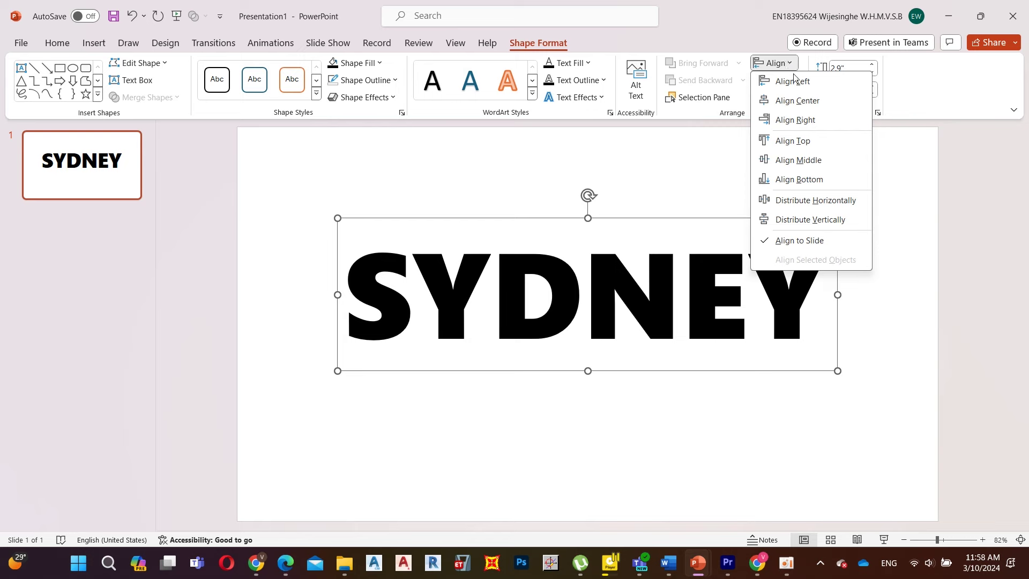
pyautogui.click(833, 160)
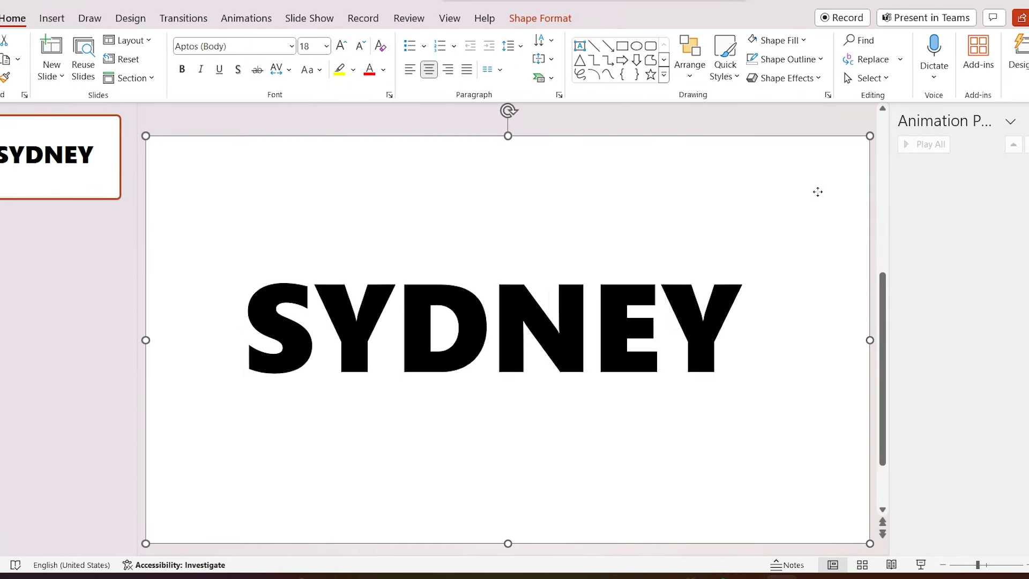
pyautogui.click(706, 294)
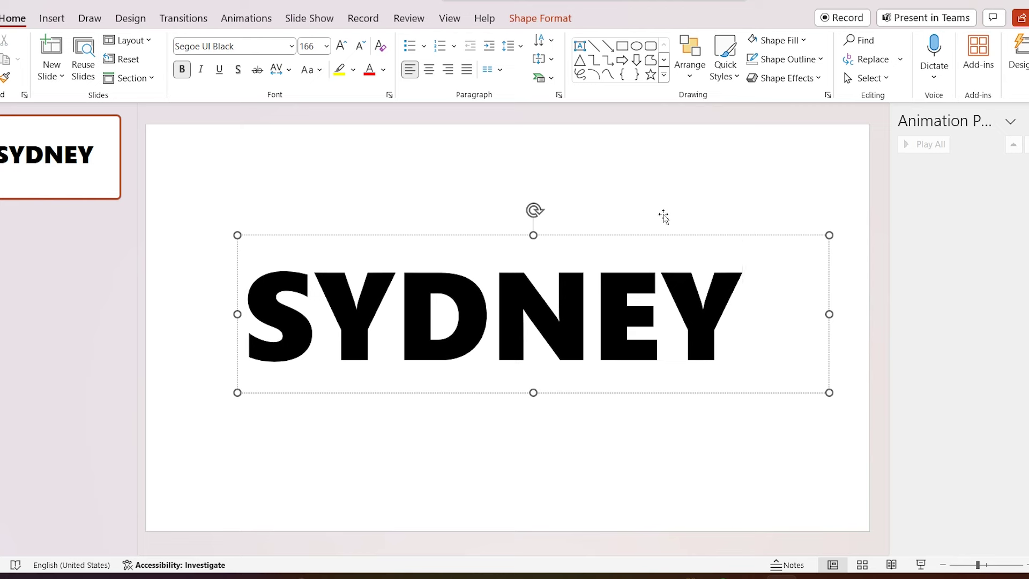
# Subtract the SYDNEY text box from the white rectangle with Merge Shapes
pyautogui.click(663, 201)
pyautogui.keyDown('shift'); pyautogui.click(636, 298); pyautogui.keyUp('shift')
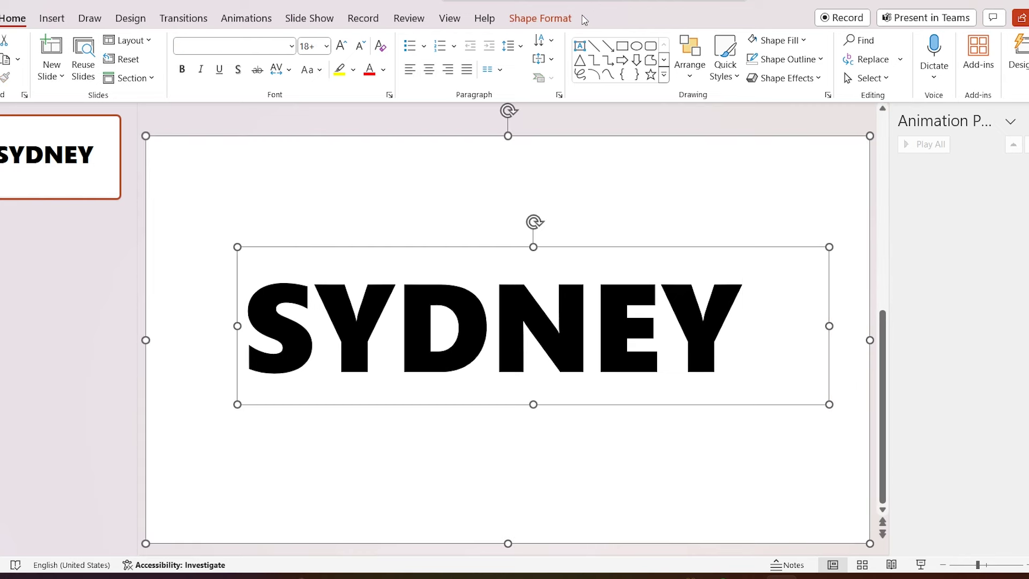
pyautogui.click(540, 18)
pyautogui.click(95, 79)
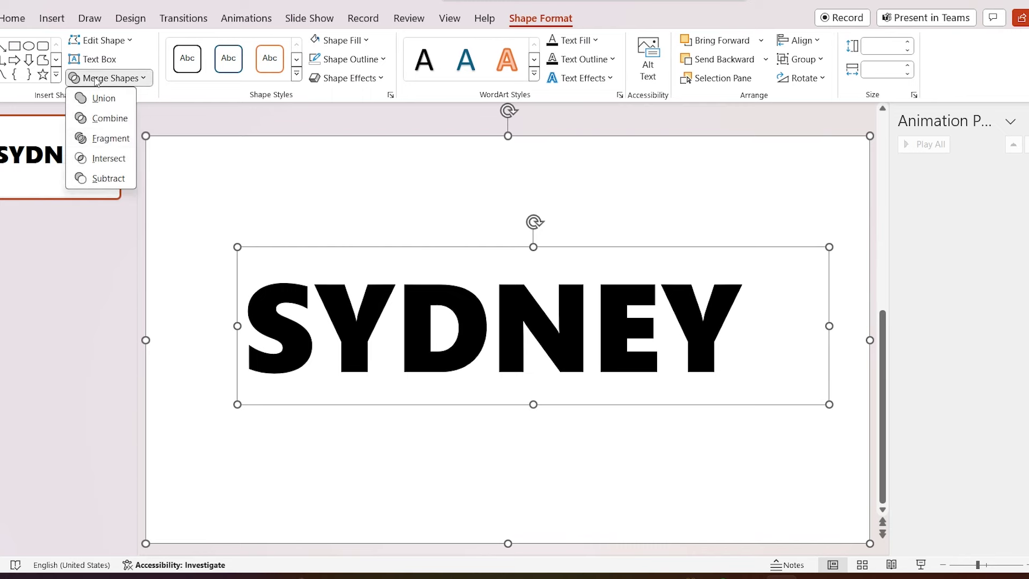
pyautogui.click(126, 179)
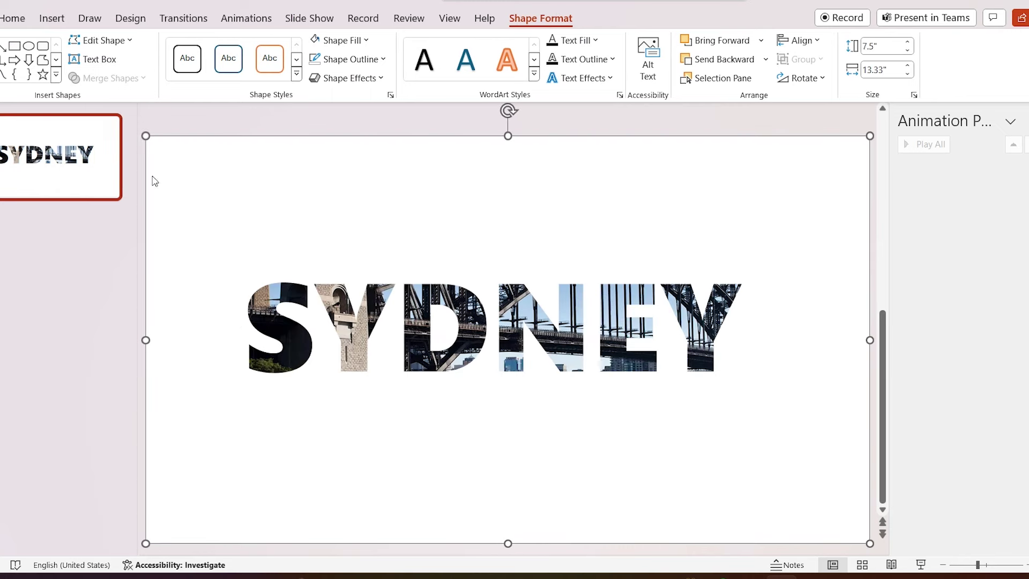
pyautogui.click(184, 19)
pyautogui.click(225, 19)
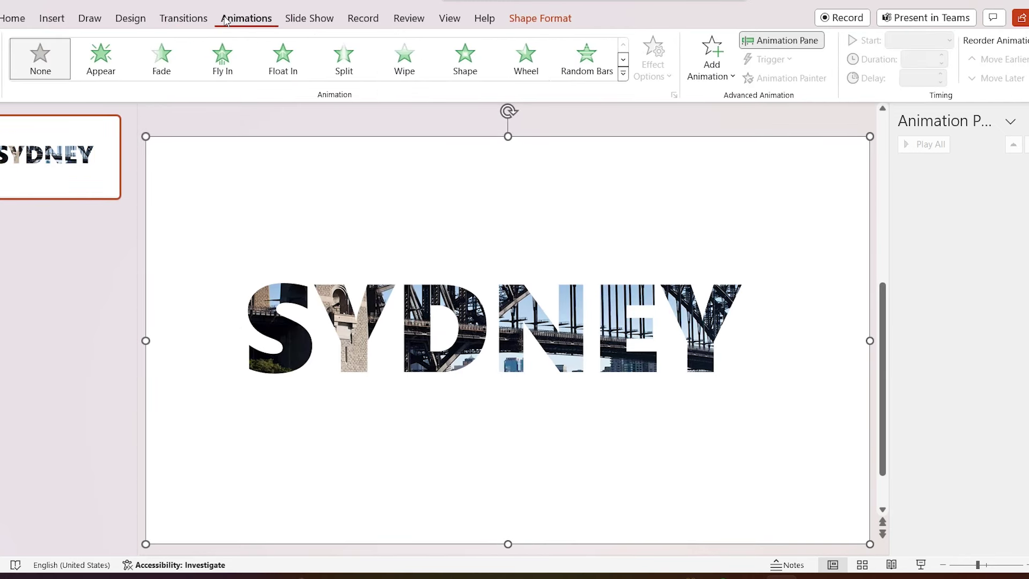
# Apply the Grow/Shrink emphasis animation to the SYDNEY cut-out shape
pyautogui.click(623, 75)
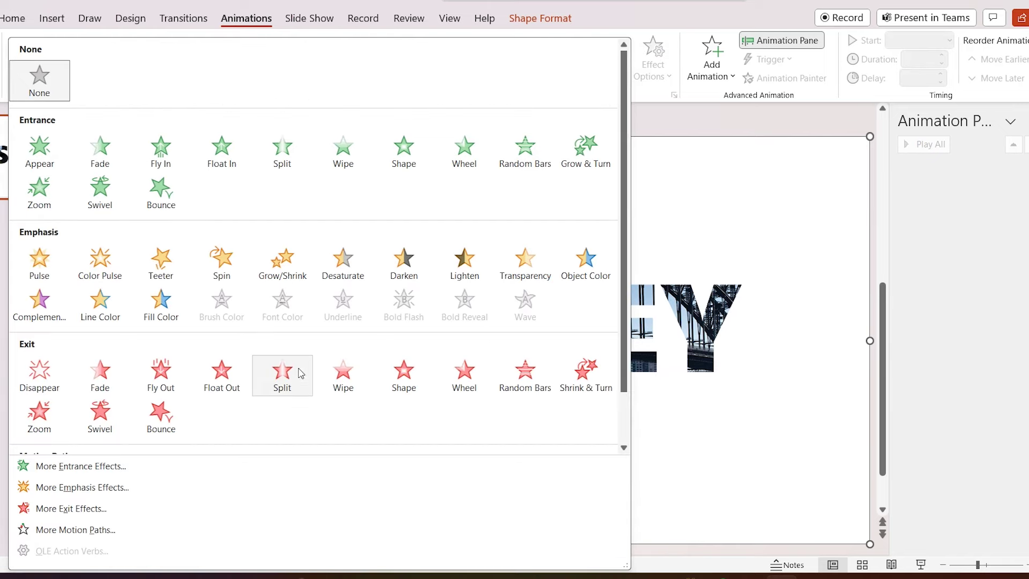
pyautogui.click(282, 261)
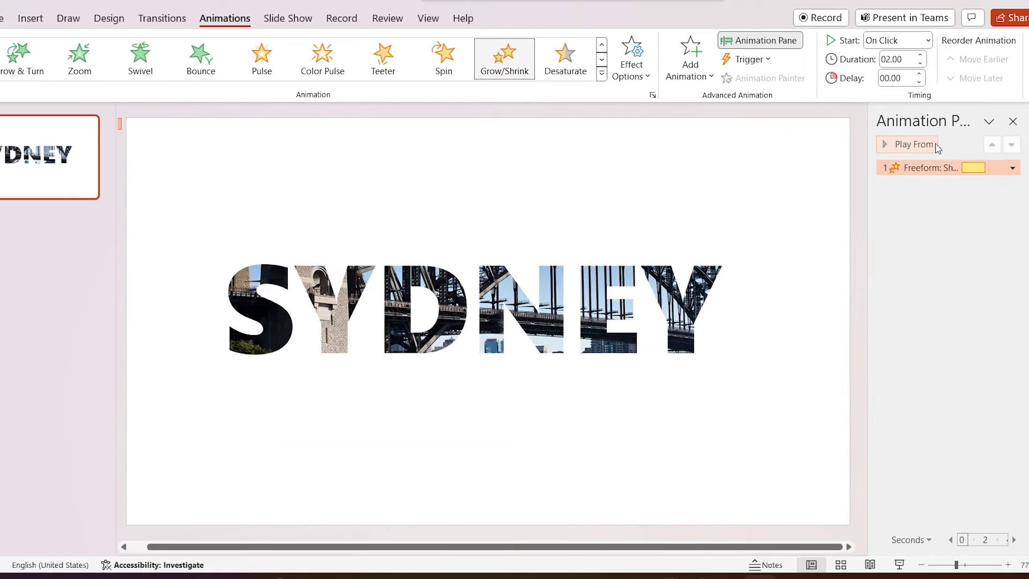
pyautogui.click(1012, 168)
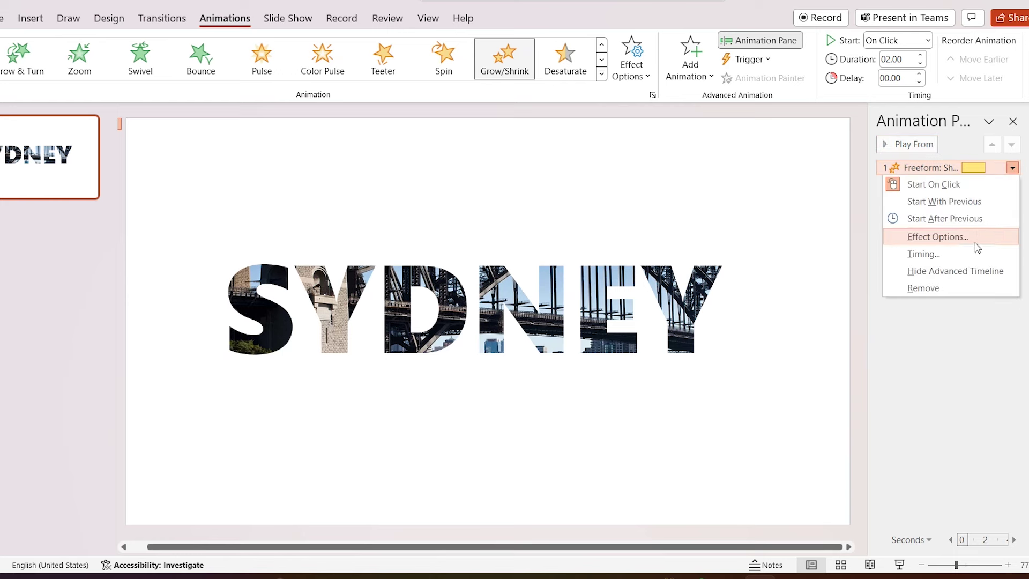
# Set the Grow/Shrink custom size to 40% in Effect Options, correcting an initial 1000%
pyautogui.click(976, 246)
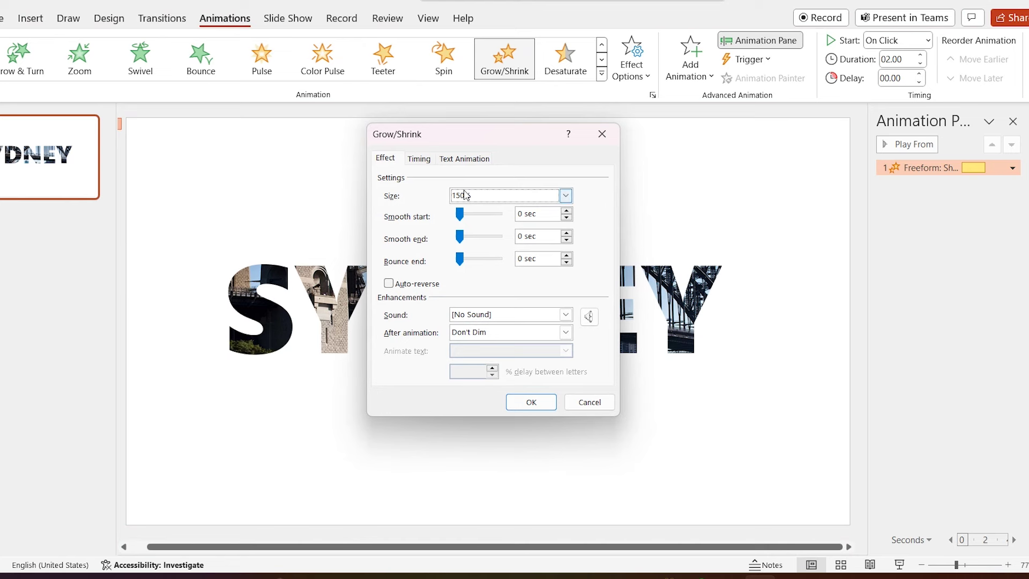
pyautogui.click(466, 195)
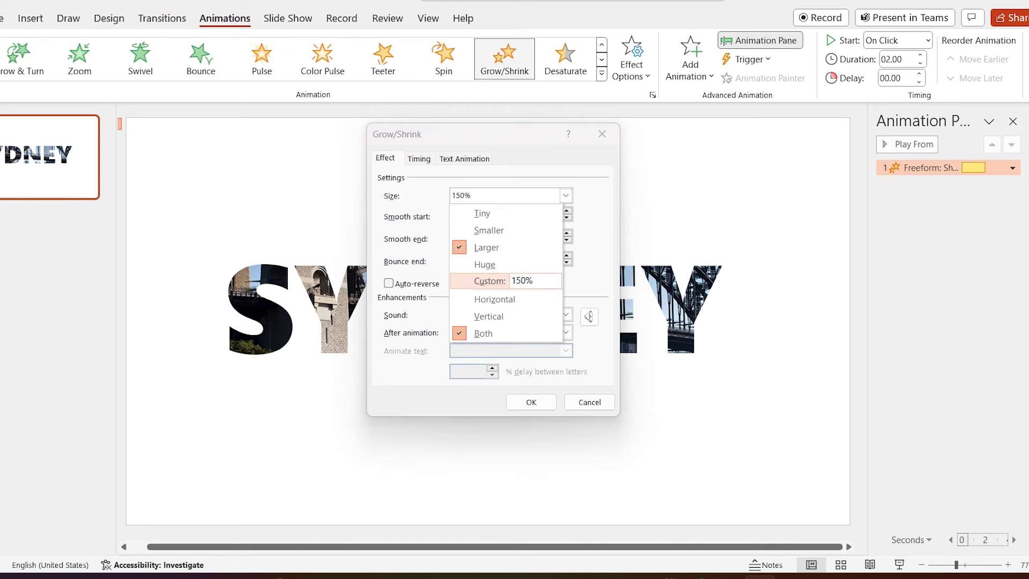
pyautogui.press('Return')
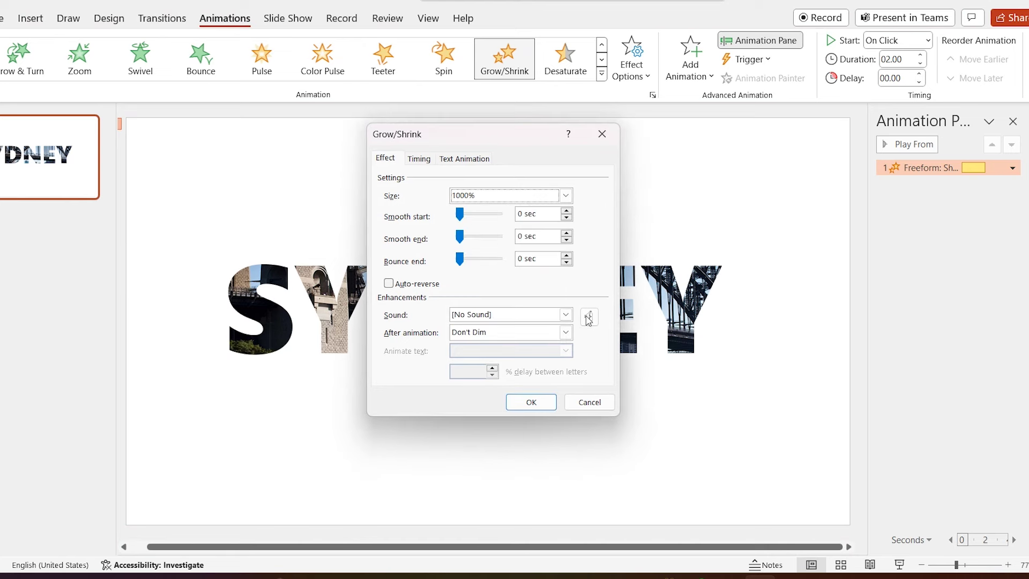
pyautogui.click(546, 408)
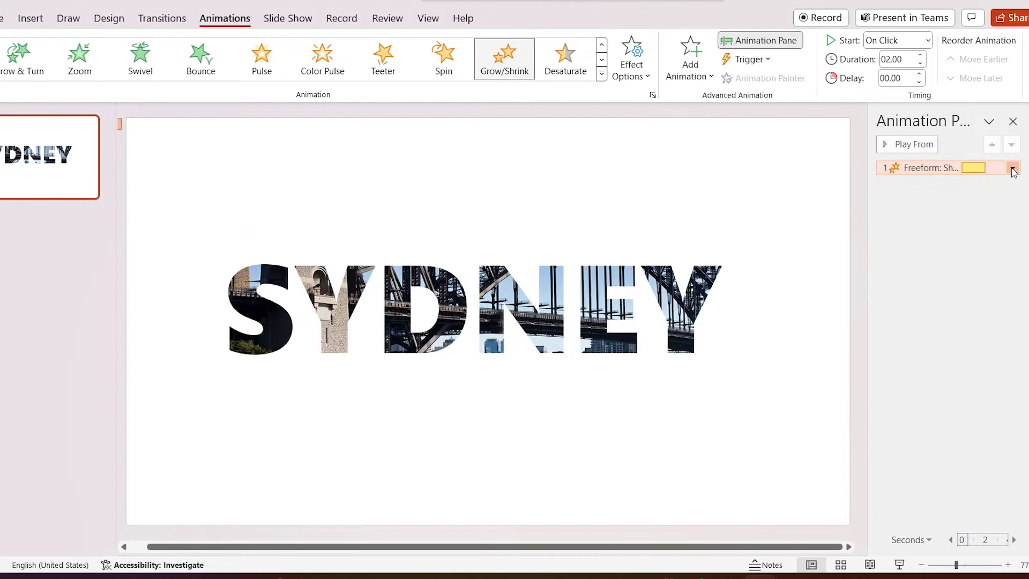
pyautogui.click(1012, 169)
pyautogui.click(935, 236)
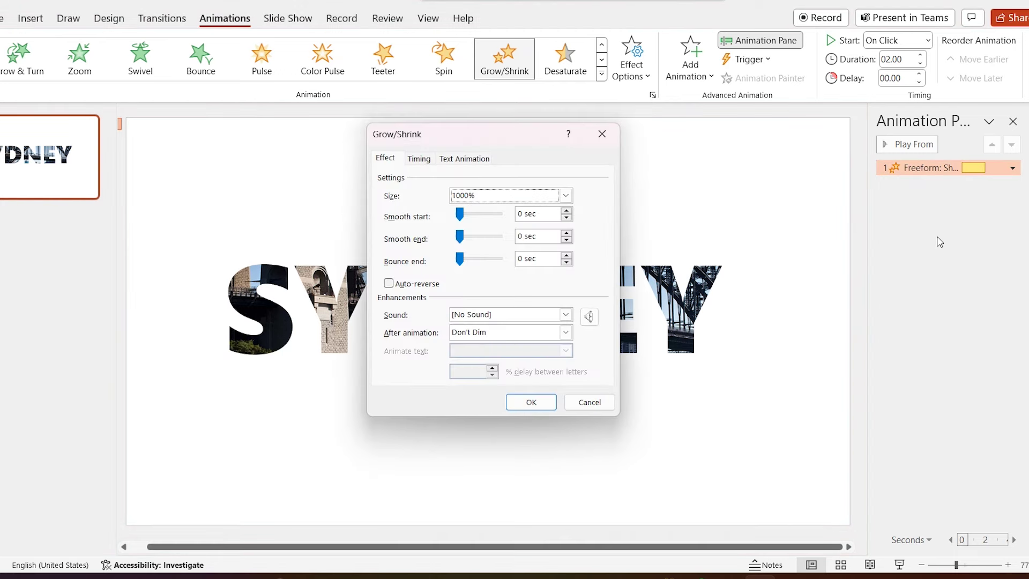
pyautogui.click(565, 195)
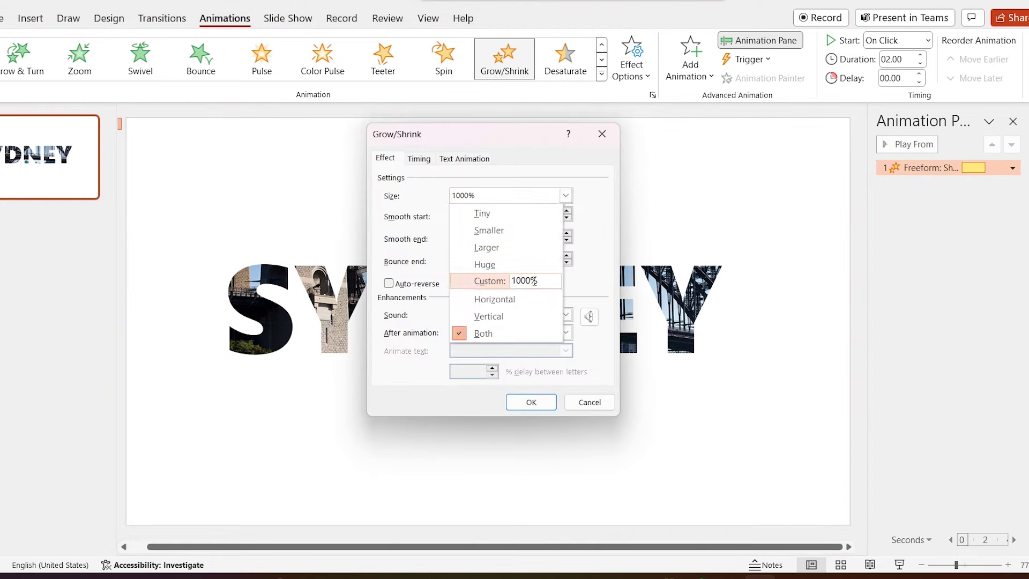
pyautogui.press('BackSpace')
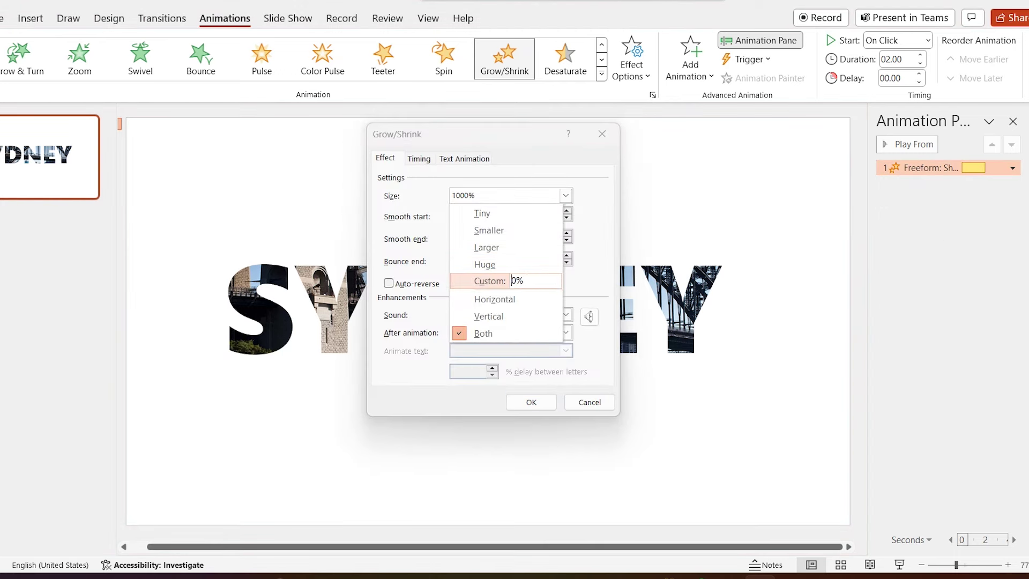
pyautogui.write('4')
pyautogui.press('Return')
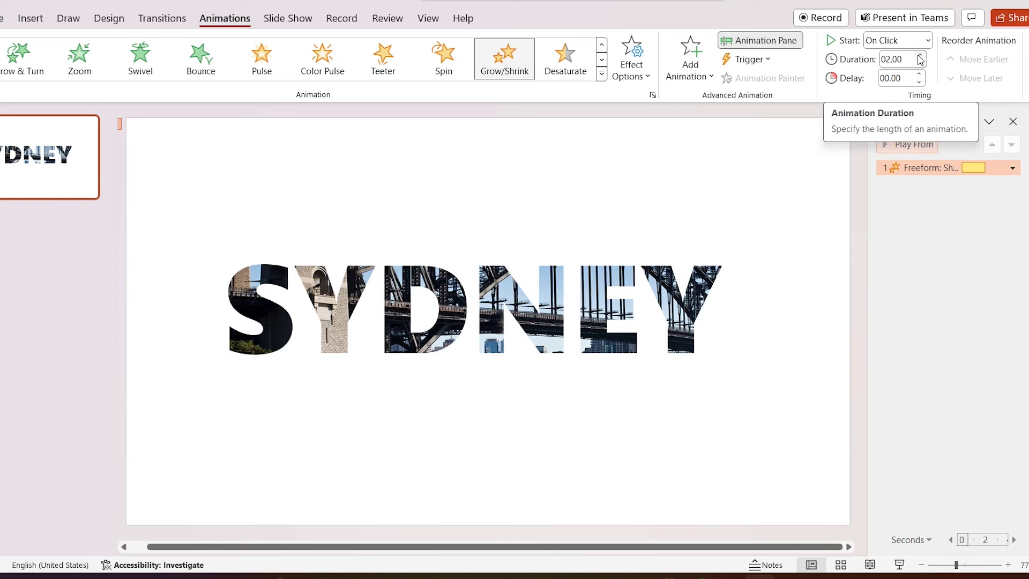
pyautogui.rightClick(11, 259)
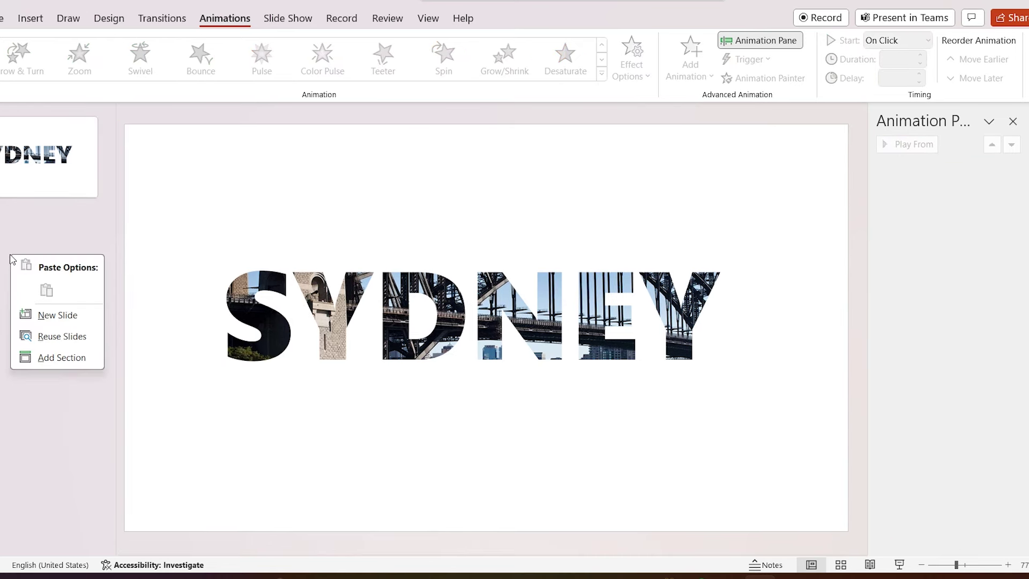
# Insert a new second slide with the Harbour Bridge photo as its picture fill background
pyautogui.click(74, 316)
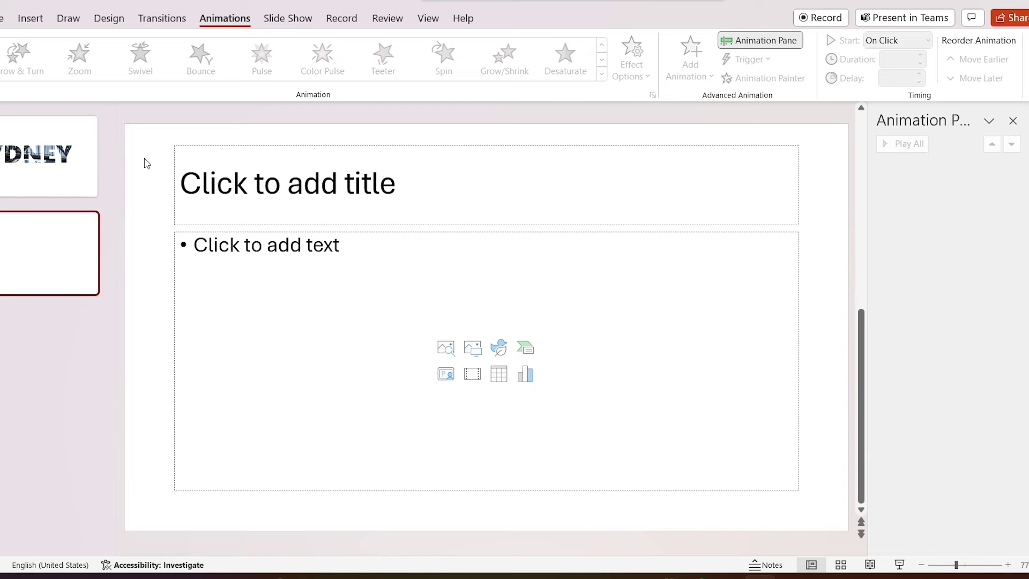
pyautogui.rightClick(612, 202)
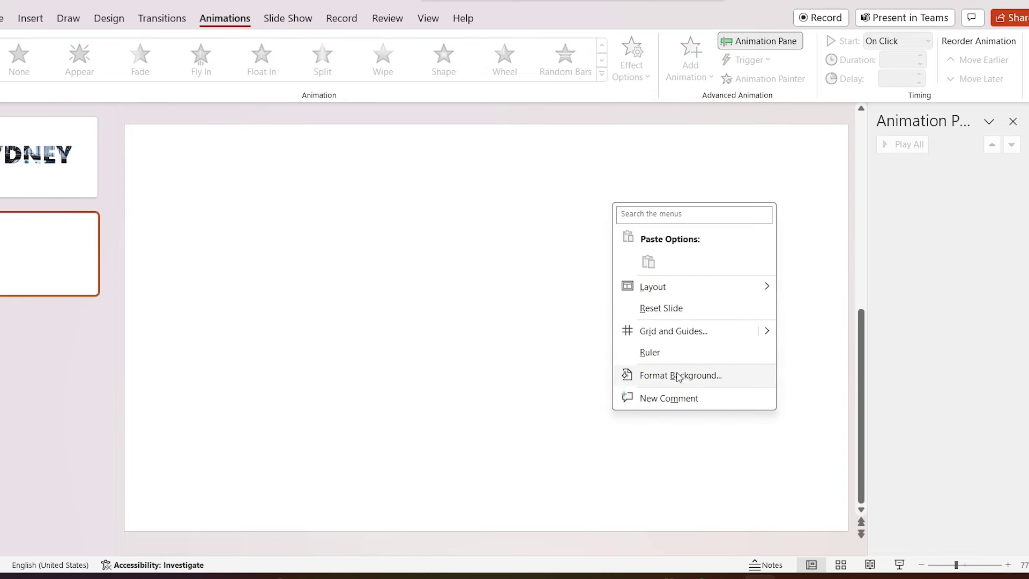
pyautogui.click(679, 377)
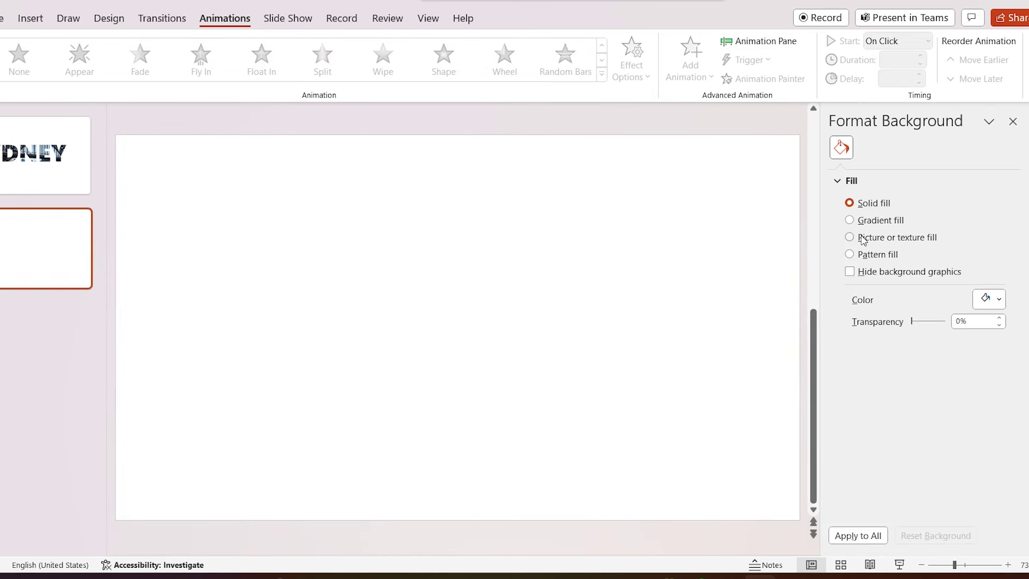
pyautogui.click(849, 237)
pyautogui.click(871, 313)
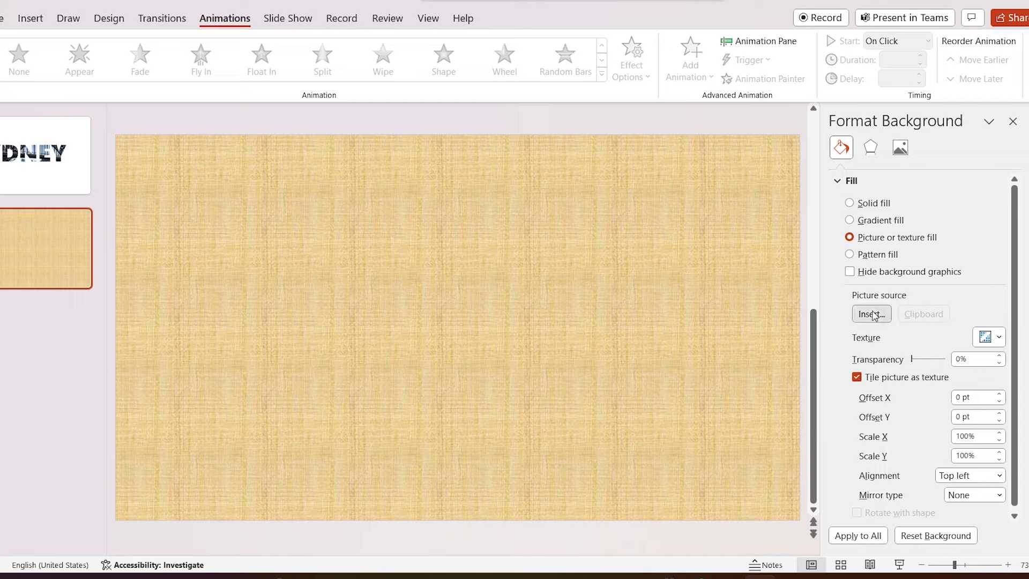
pyautogui.click(466, 236)
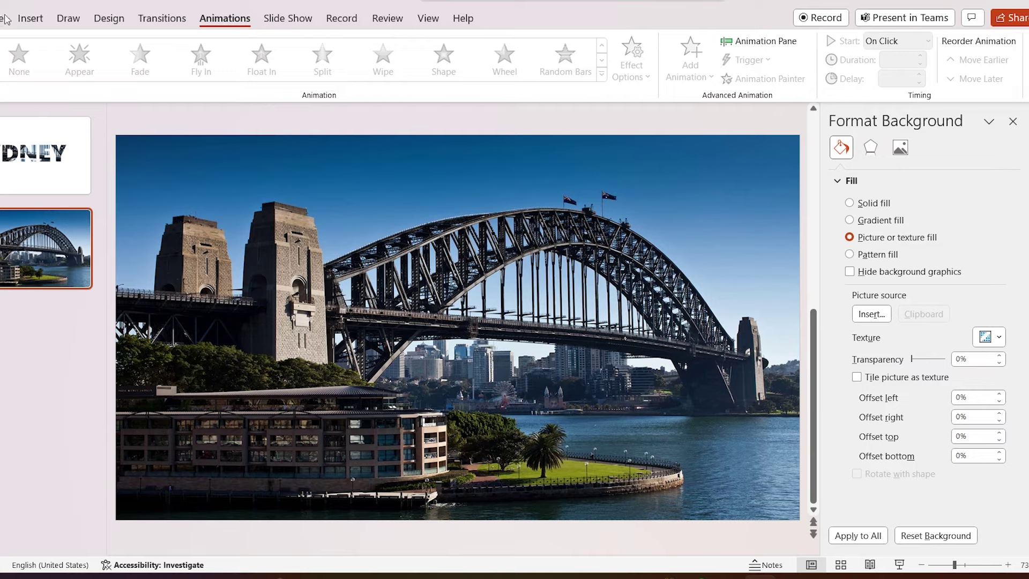
# Draw a 3.97" by 3.46" box over the bridge's left tower
pyautogui.click(30, 21)
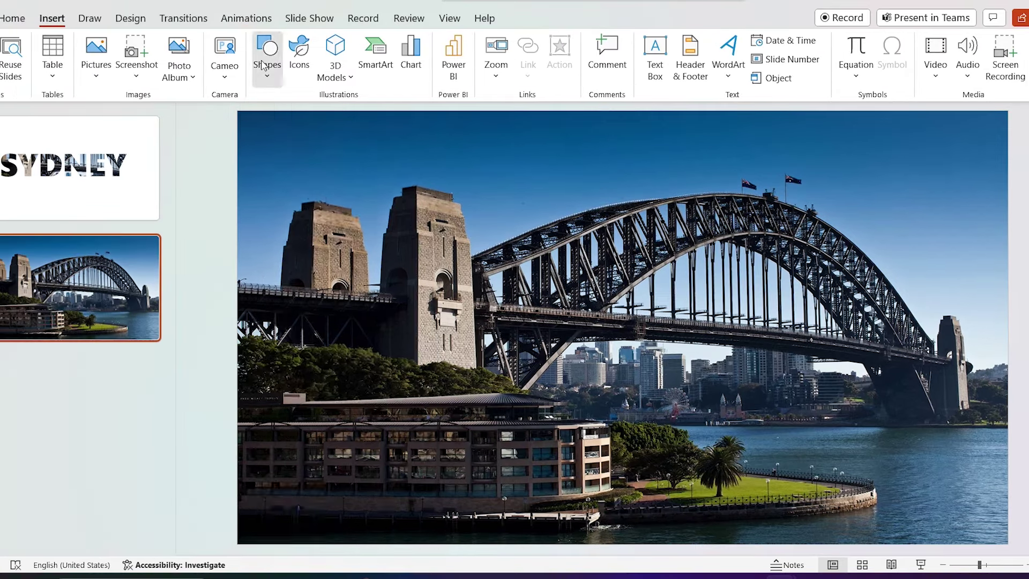
pyautogui.click(246, 56)
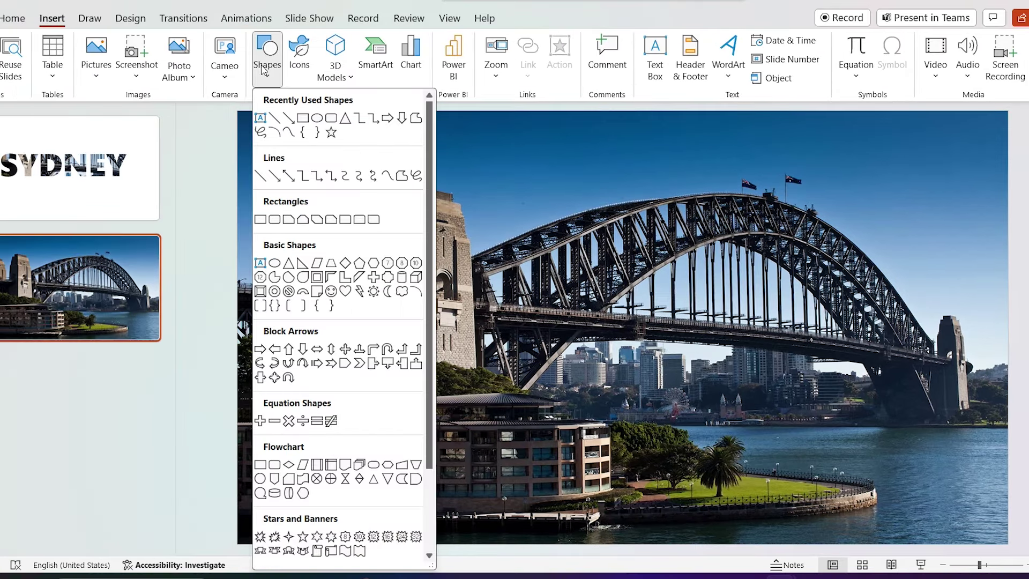
pyautogui.click(260, 118)
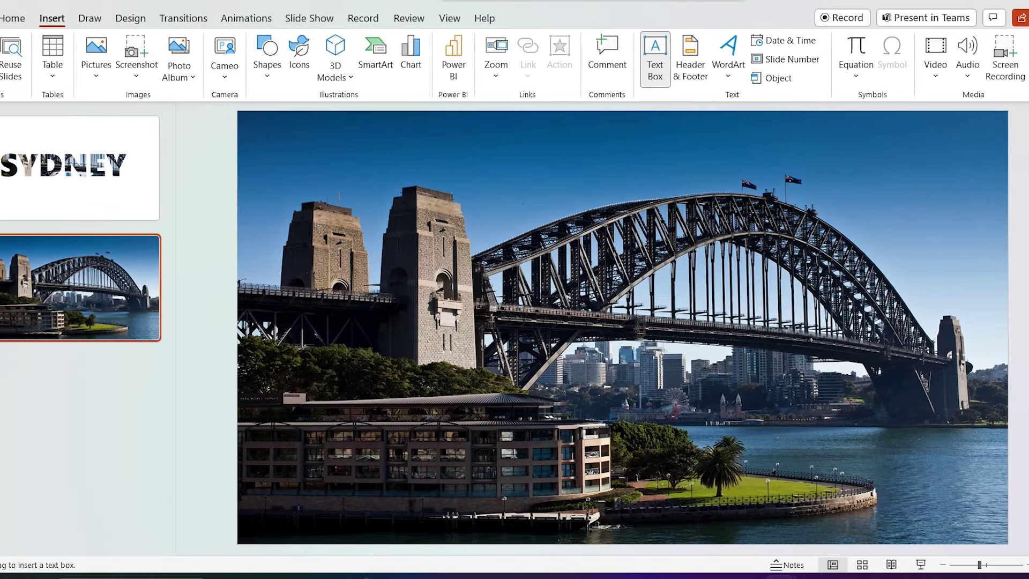
pyautogui.moveTo(333, 198); pyautogui.dragTo(532, 428)
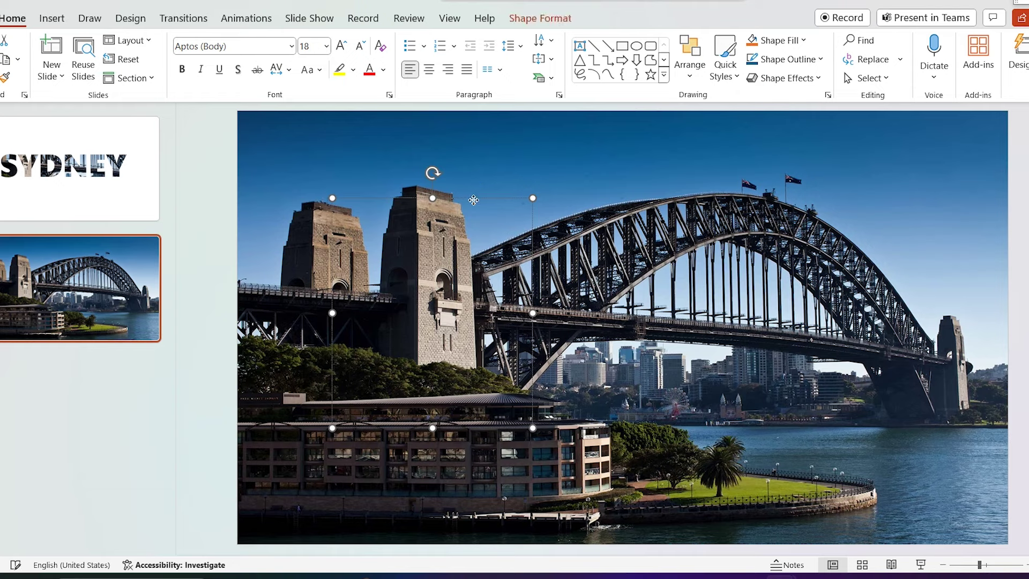
# Fill the box with solid black and remove its outline
pyautogui.click(541, 20)
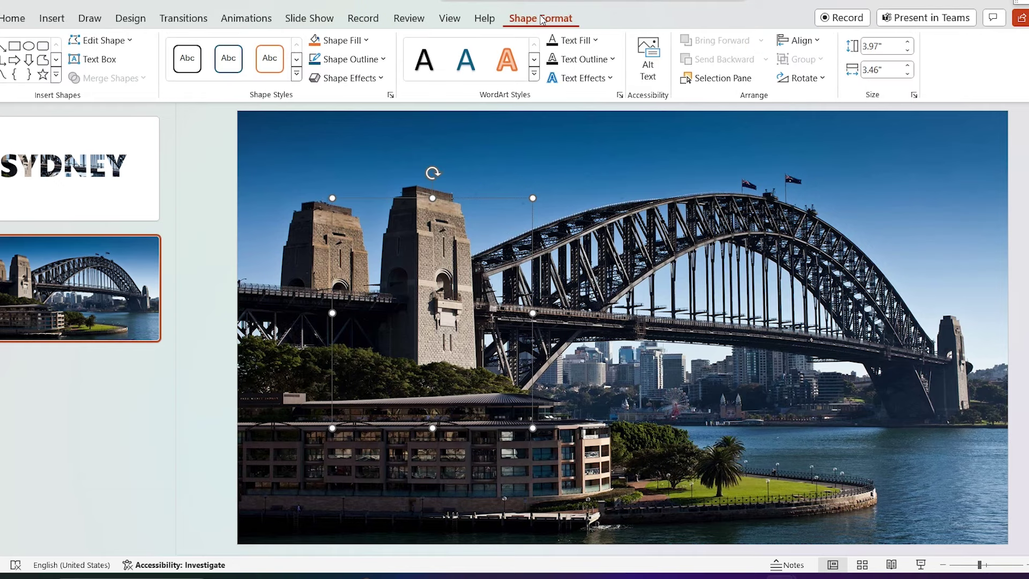
pyautogui.click(345, 39)
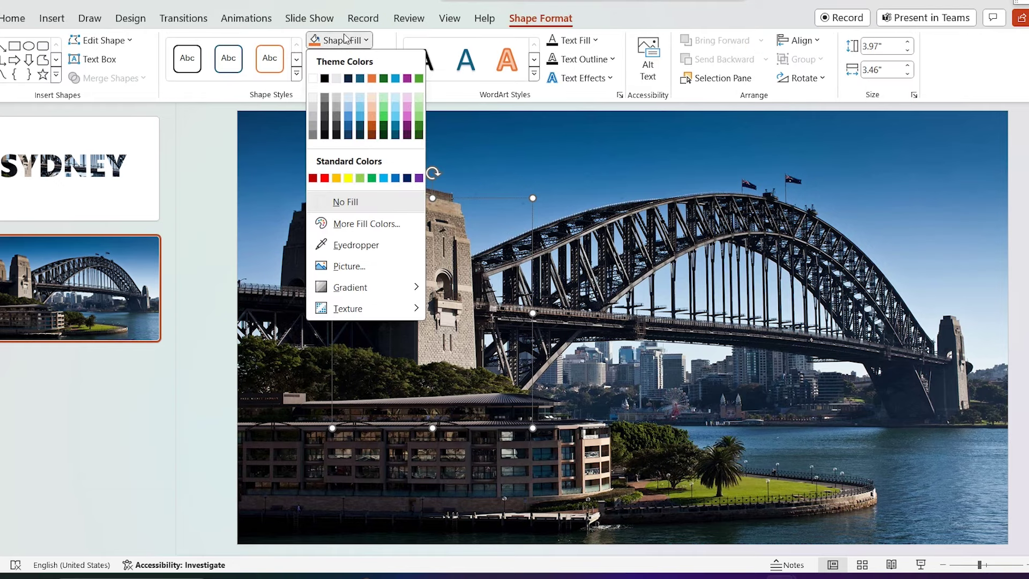
pyautogui.click(324, 78)
pyautogui.click(353, 59)
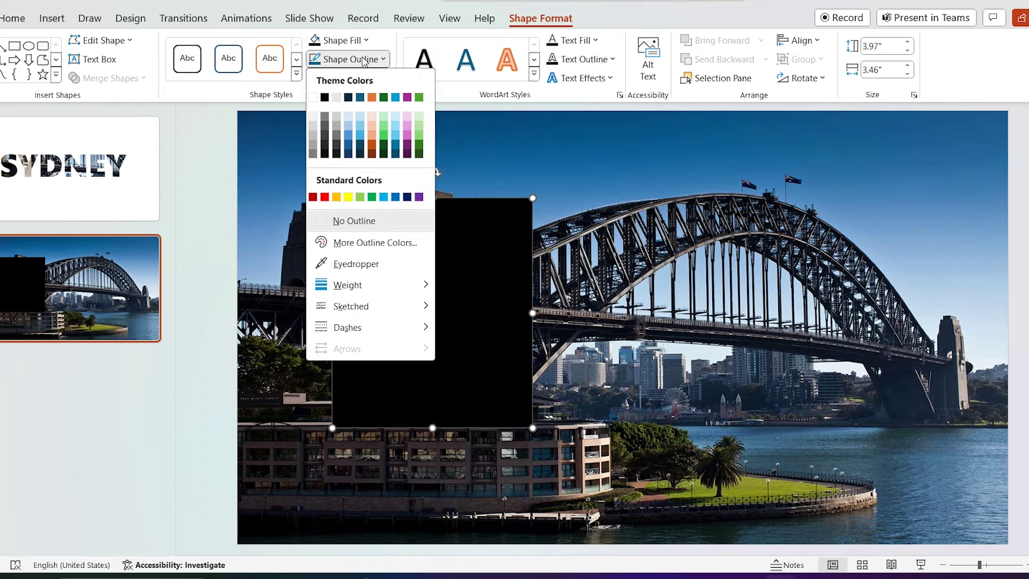
pyautogui.click(355, 221)
# Set the black rectangle's fill transparency to about 51% and apply 3-D Preset 2
pyautogui.rightClick(499, 220)
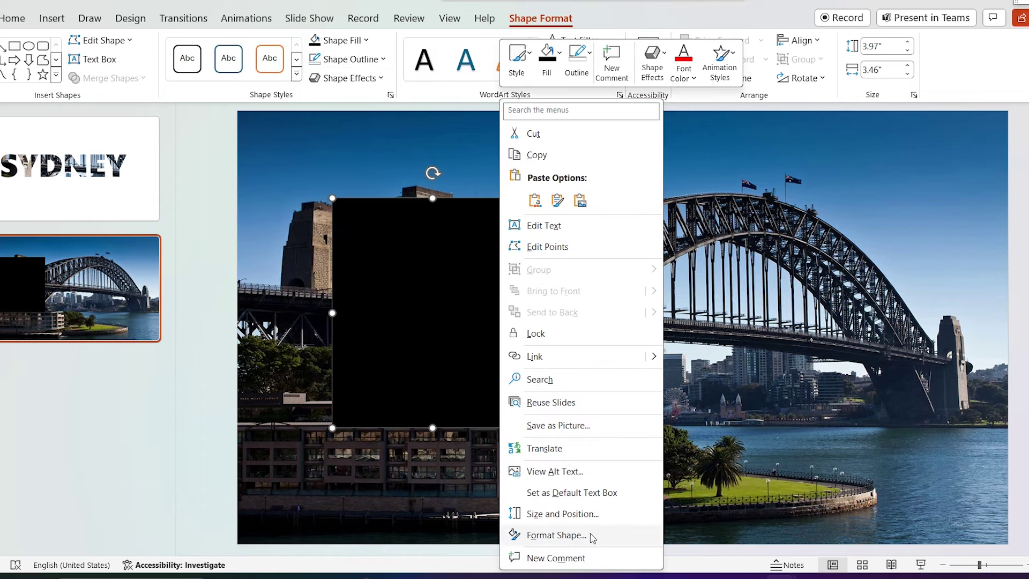
pyautogui.click(558, 535)
pyautogui.moveTo(963, 359); pyautogui.dragTo(981, 366)
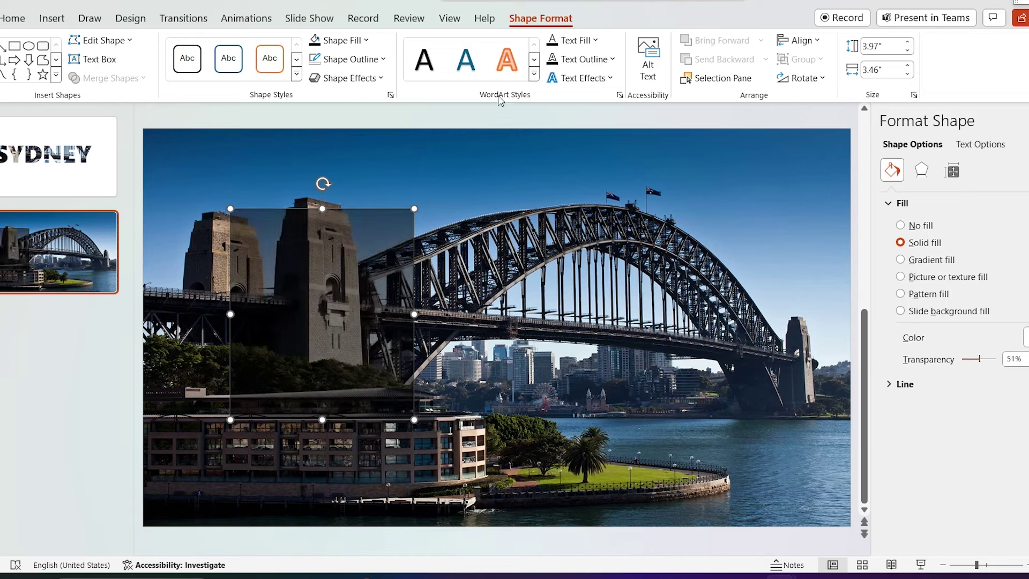
pyautogui.click(329, 79)
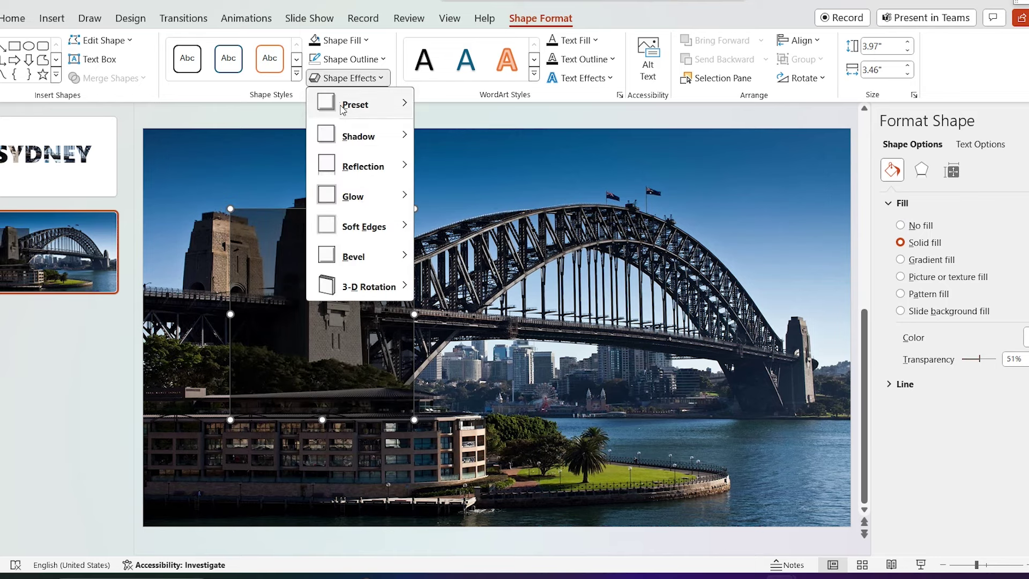
pyautogui.moveTo(343, 109)
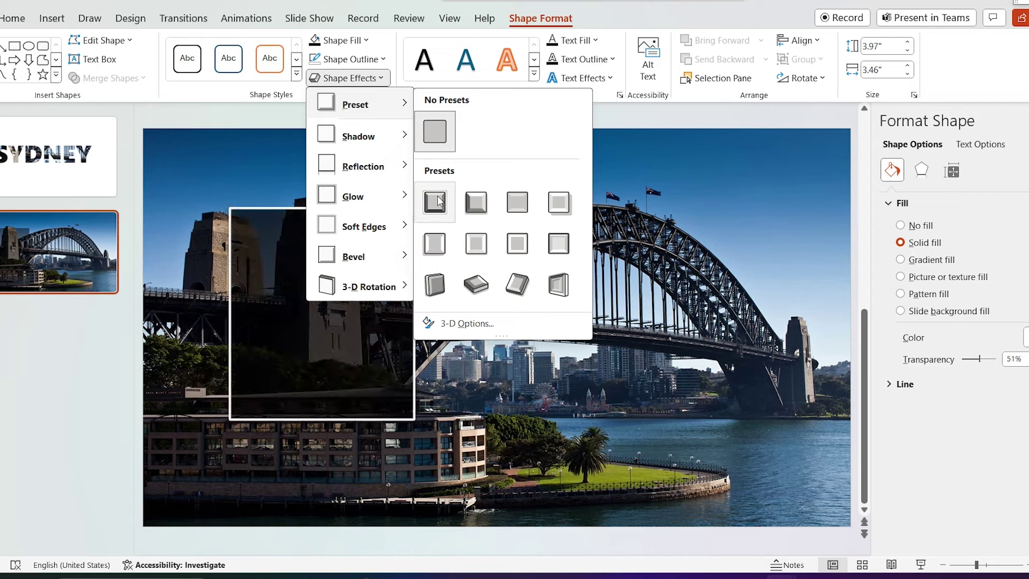
pyautogui.click(474, 202)
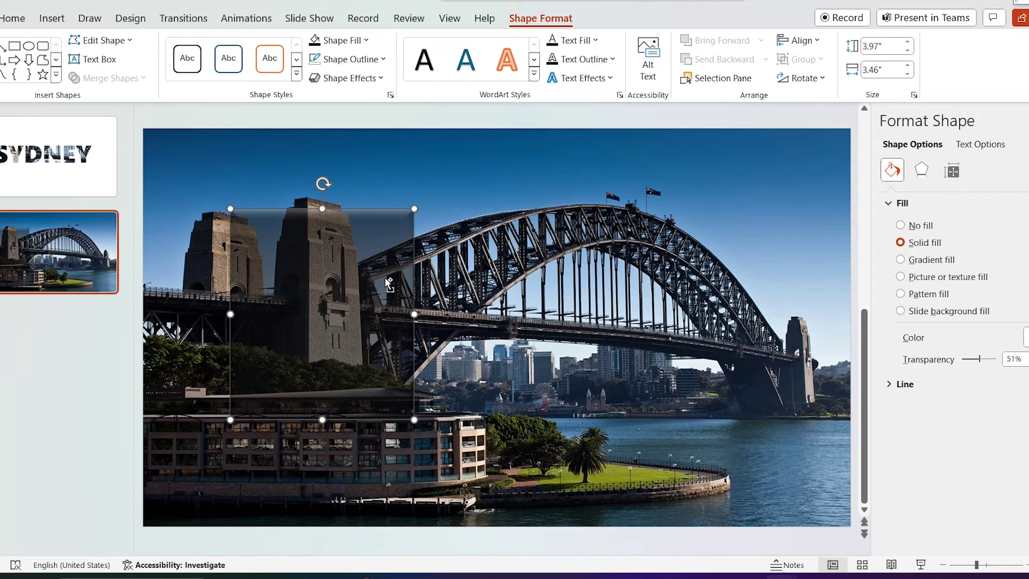
# Duplicate the translucent box over the bridge arch and align the two boxes with each other
pyautogui.moveTo(384, 279); pyautogui.dragTo(740, 283)
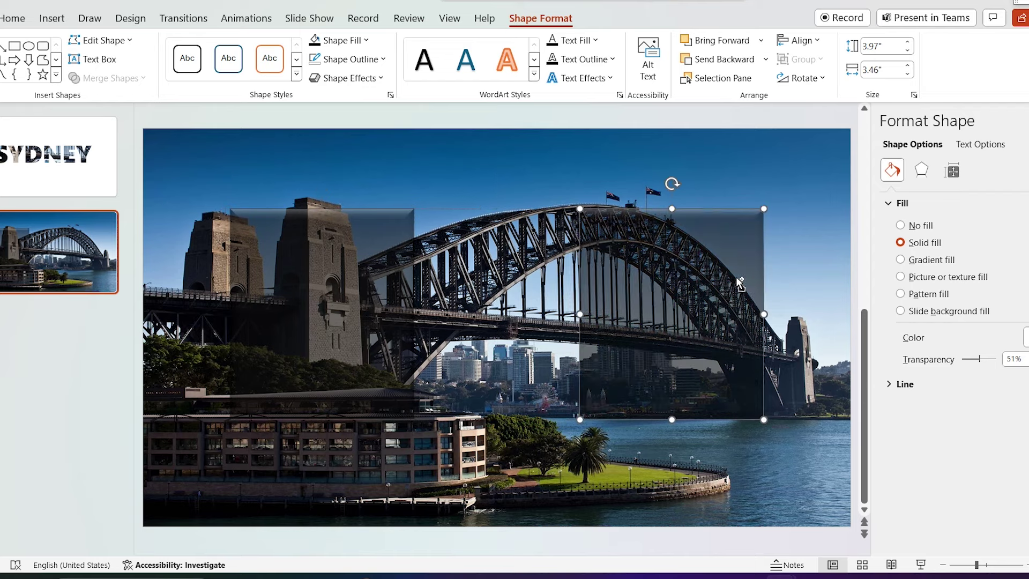
pyautogui.keyDown('shift'); pyautogui.click(322, 311); pyautogui.keyUp('shift')
pyautogui.click(800, 40)
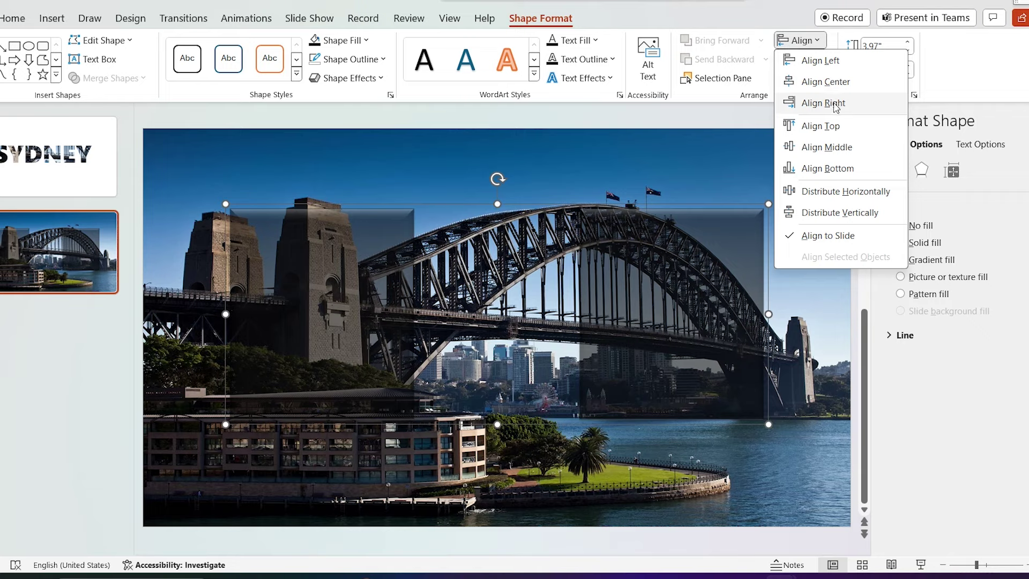
pyautogui.click(838, 150)
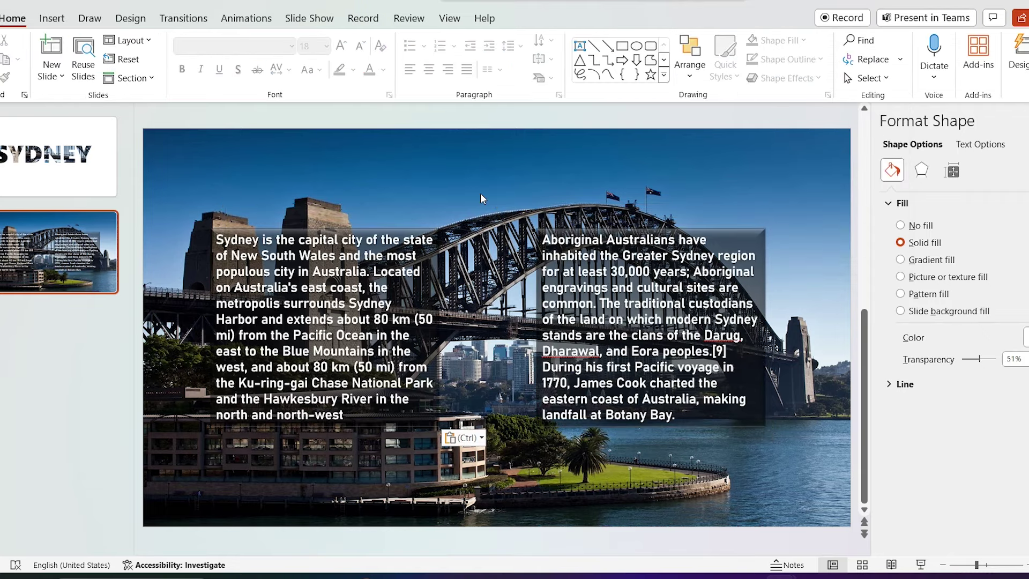
pyautogui.click(480, 194)
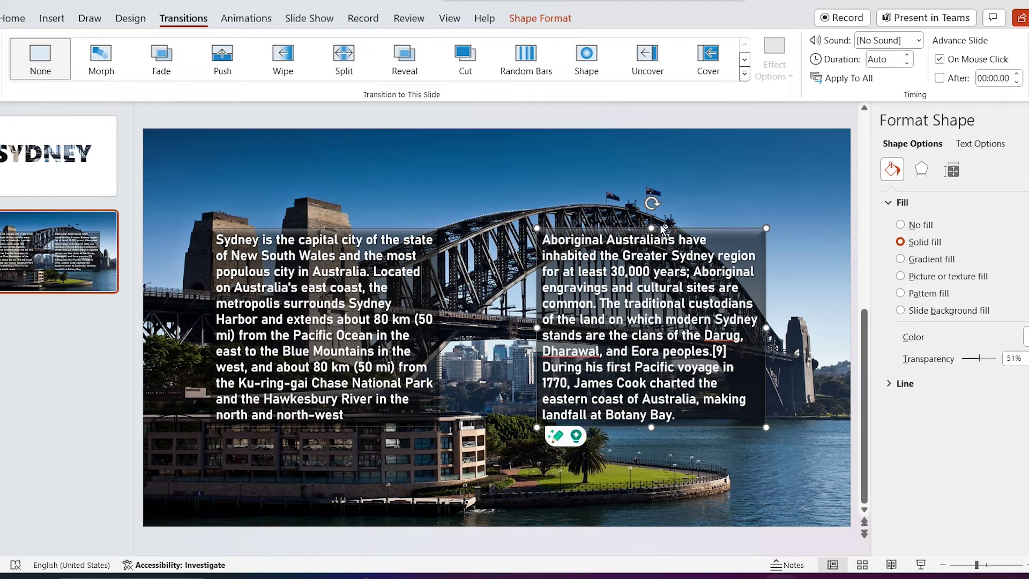
# Select and copy both text boxes for reuse on the SYDNEY title slide
pyautogui.keyDown('shift'); pyautogui.click(401, 236); pyautogui.keyUp('shift')
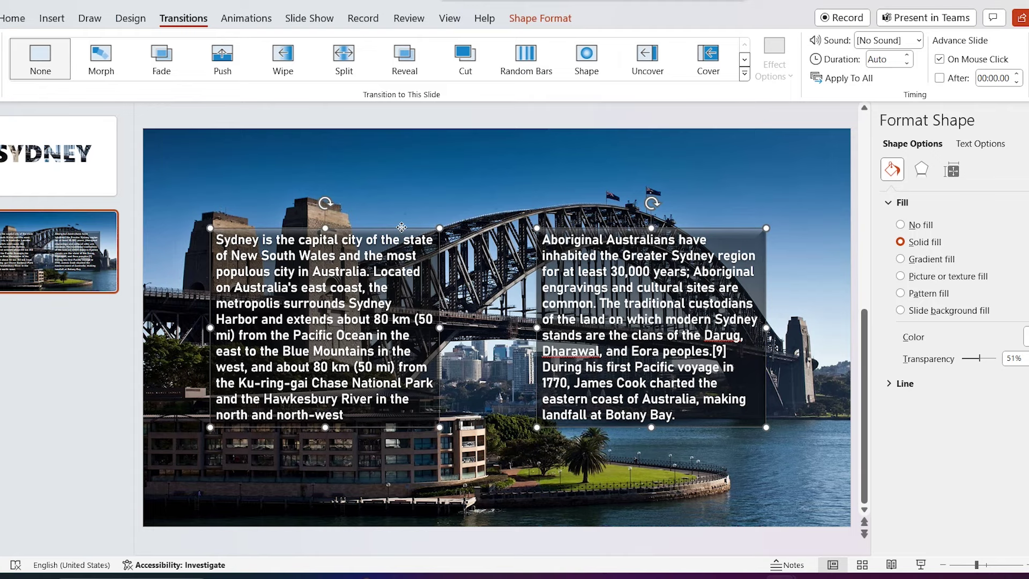
pyautogui.rightClick(404, 230)
pyautogui.press('Escape')
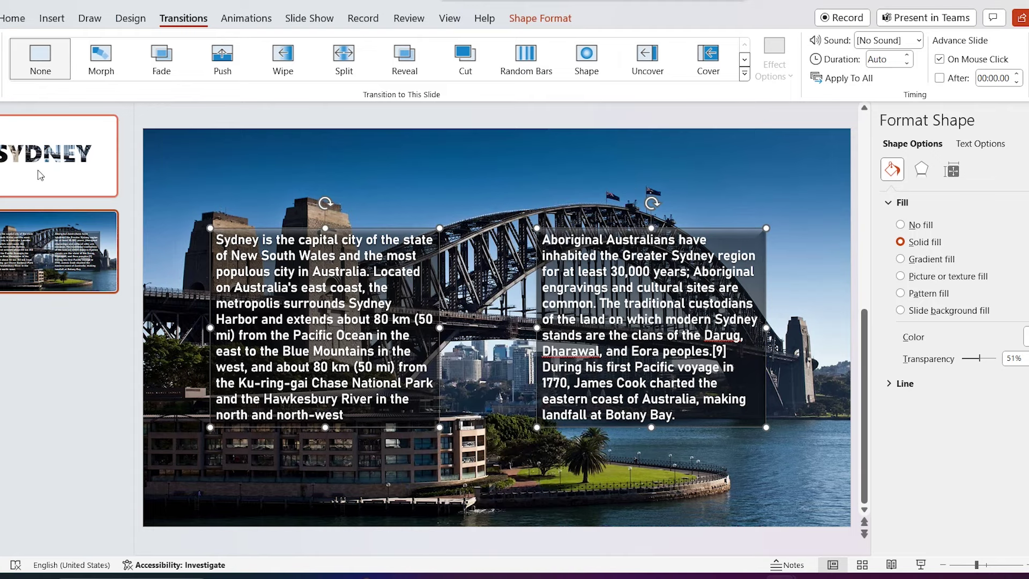
pyautogui.click(41, 175)
# Paste both text boxes onto the SYDNEY title slide using the destination theme
pyautogui.click(535, 414)
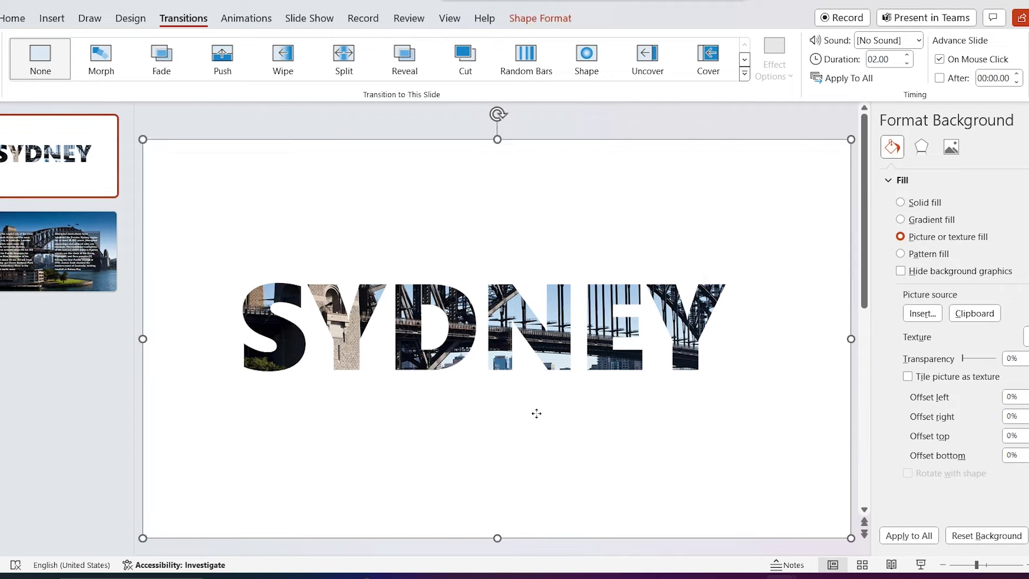
pyautogui.rightClick(537, 415)
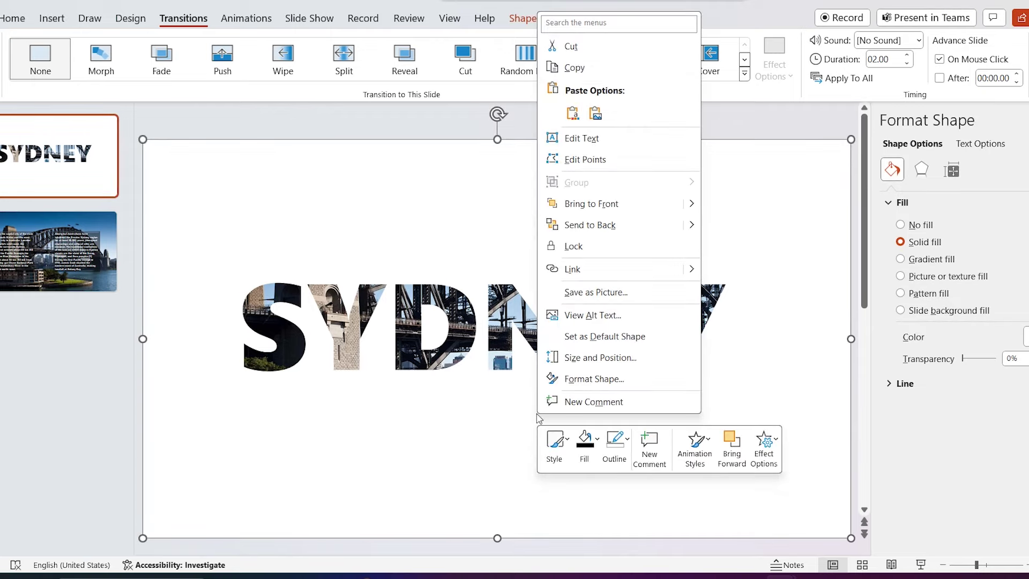
pyautogui.click(573, 112)
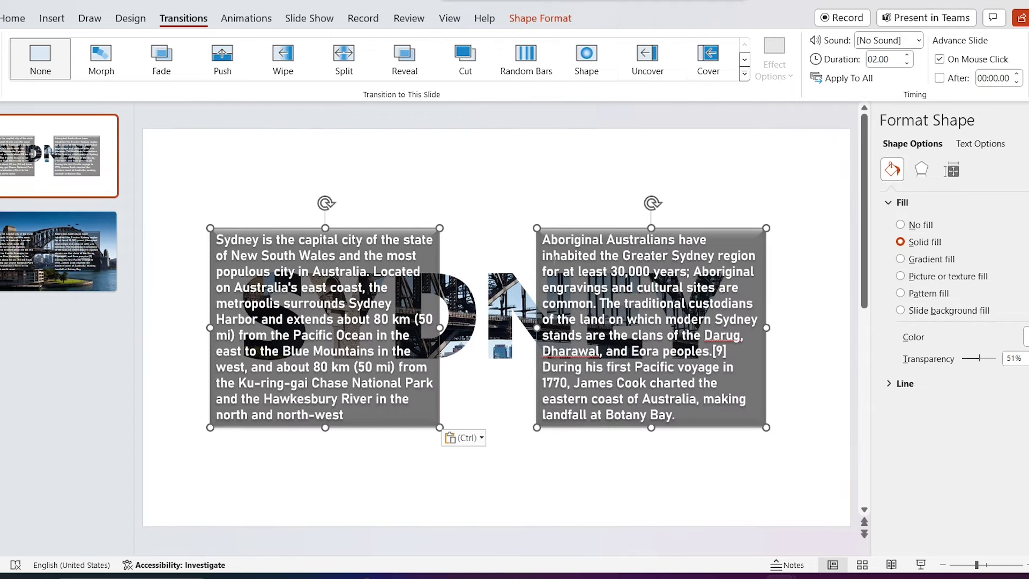
# Park both pasted text boxes just below the title slide's bottom edge
pyautogui.click(944, 565)
pyautogui.click(944, 565)
pyautogui.click(944, 566)
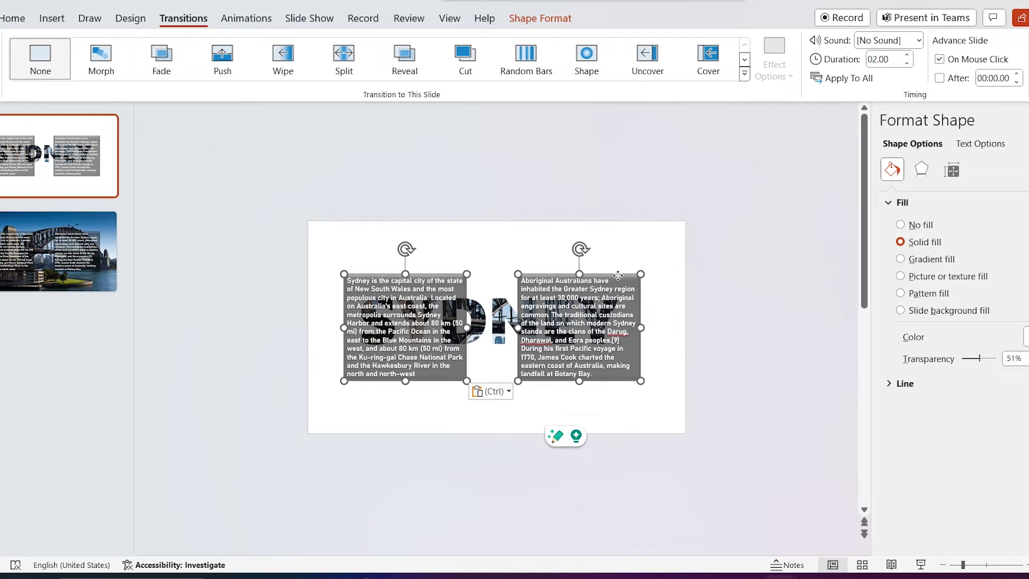
pyautogui.moveTo(618, 276); pyautogui.dragTo(620, 440)
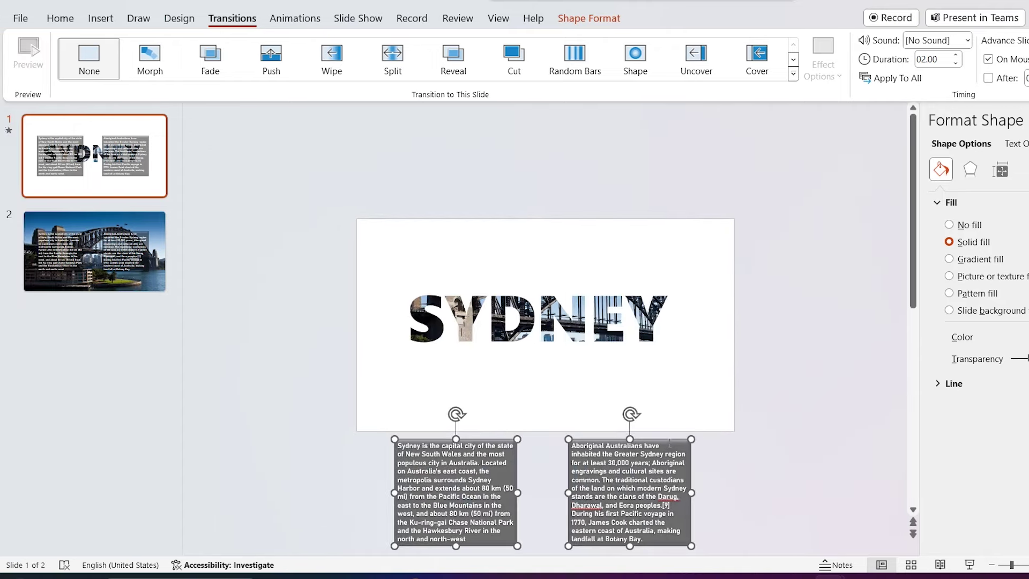
# Apply a Morph transition to the bridge slide with its duration lowered to 01.00
pyautogui.click(149, 264)
pyautogui.click(141, 72)
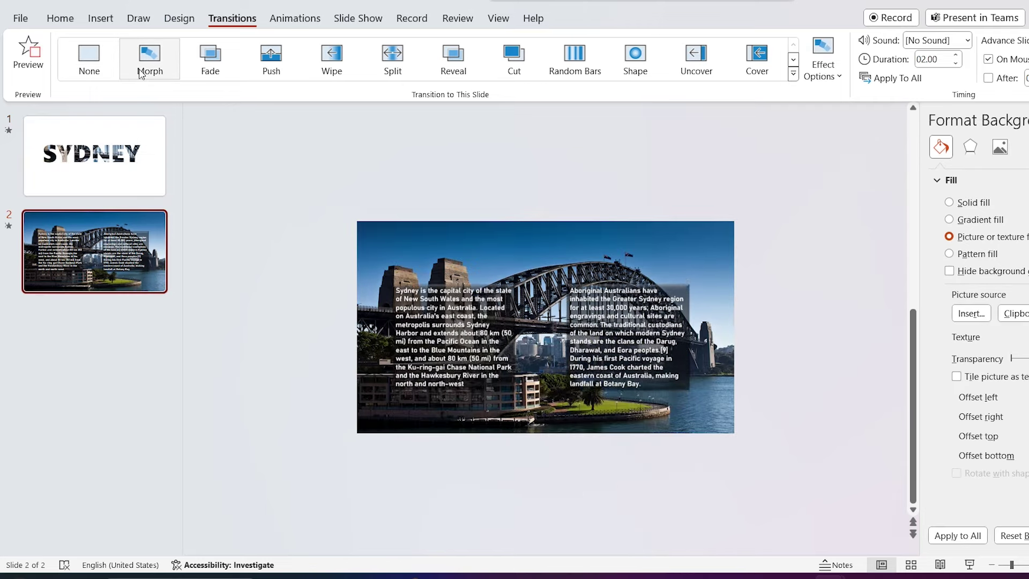
pyautogui.click(955, 63)
pyautogui.click(955, 64)
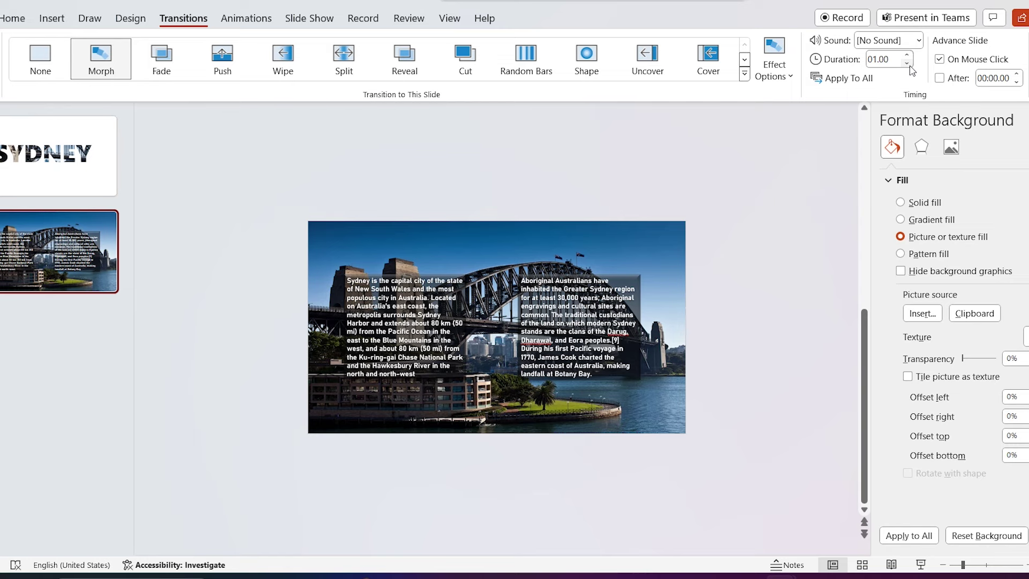
pyautogui.click(59, 155)
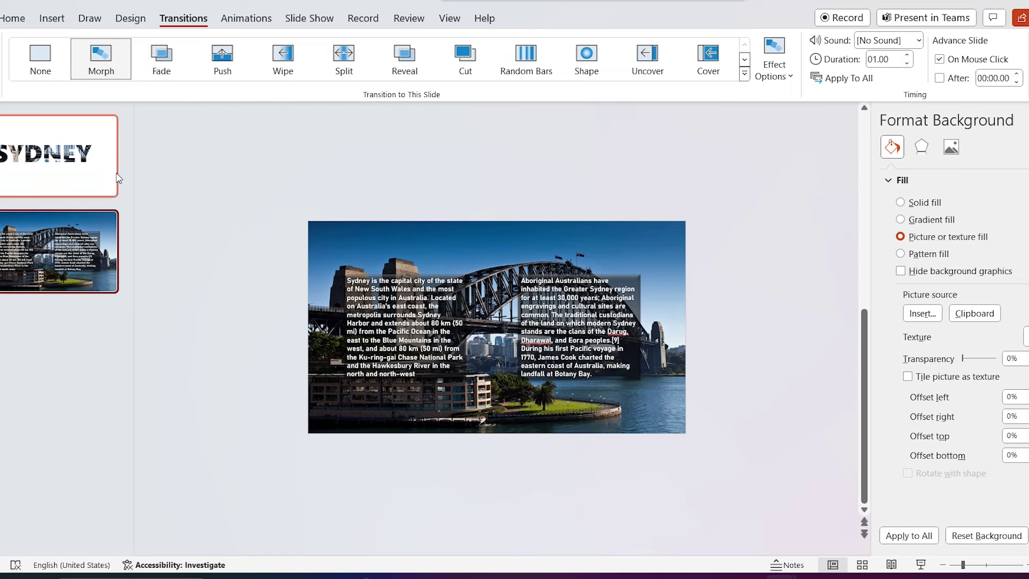